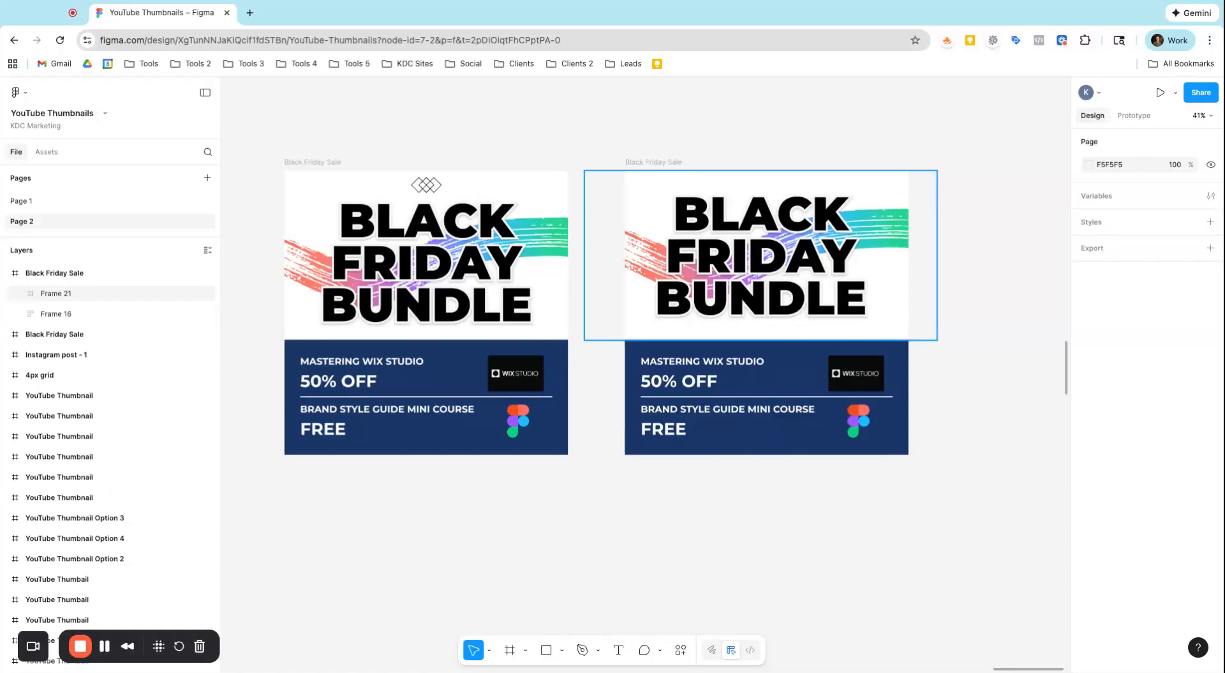
Create a 1080 × 1350 Instagram post frame on the empty canvas beside the second Black Friday Sale design.
{"action": "scroll", "coordinate": [951, 276], "scroll_direction": "down", "scroll_amount": 5}
{"action": "scroll", "coordinate": [1004, 276], "scroll_direction": "up", "scroll_amount": 4}
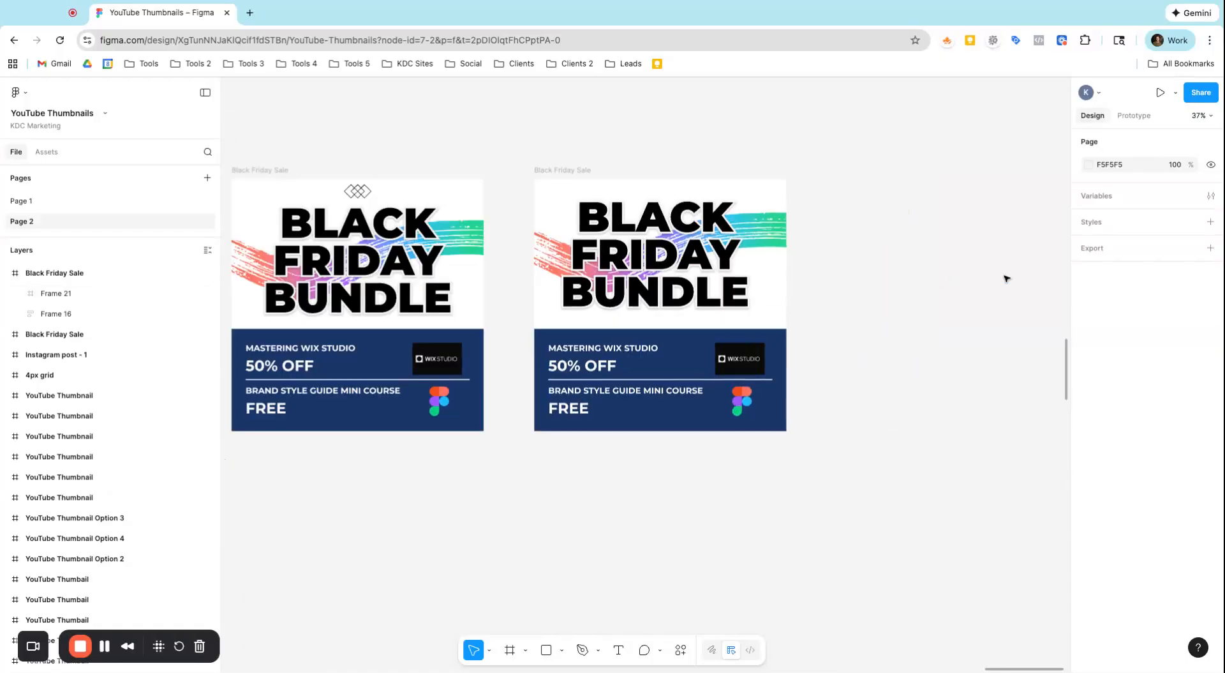
{"action": "scroll", "coordinate": [1013, 269], "scroll_direction": "right", "scroll_amount": 5}
{"action": "key", "text": "f"}
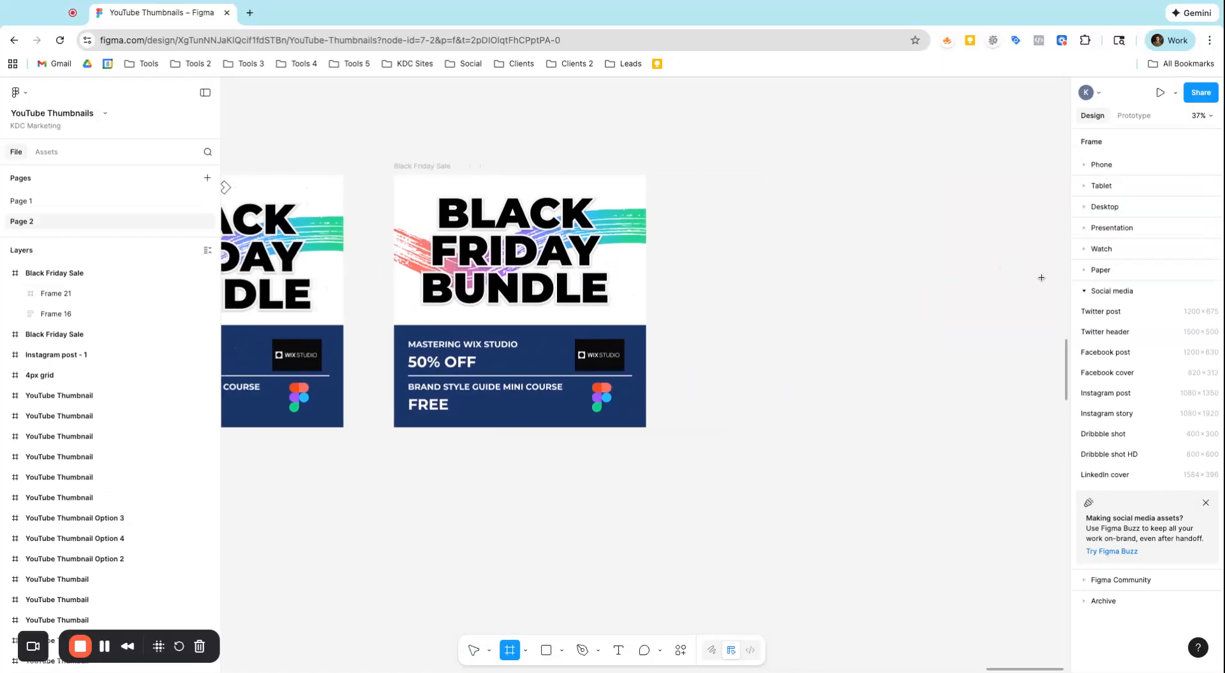
{"action": "left_click", "coordinate": [1115, 393]}
{"action": "left_click_drag", "start_coordinate": [812, 363], "coordinate": [867, 320]}
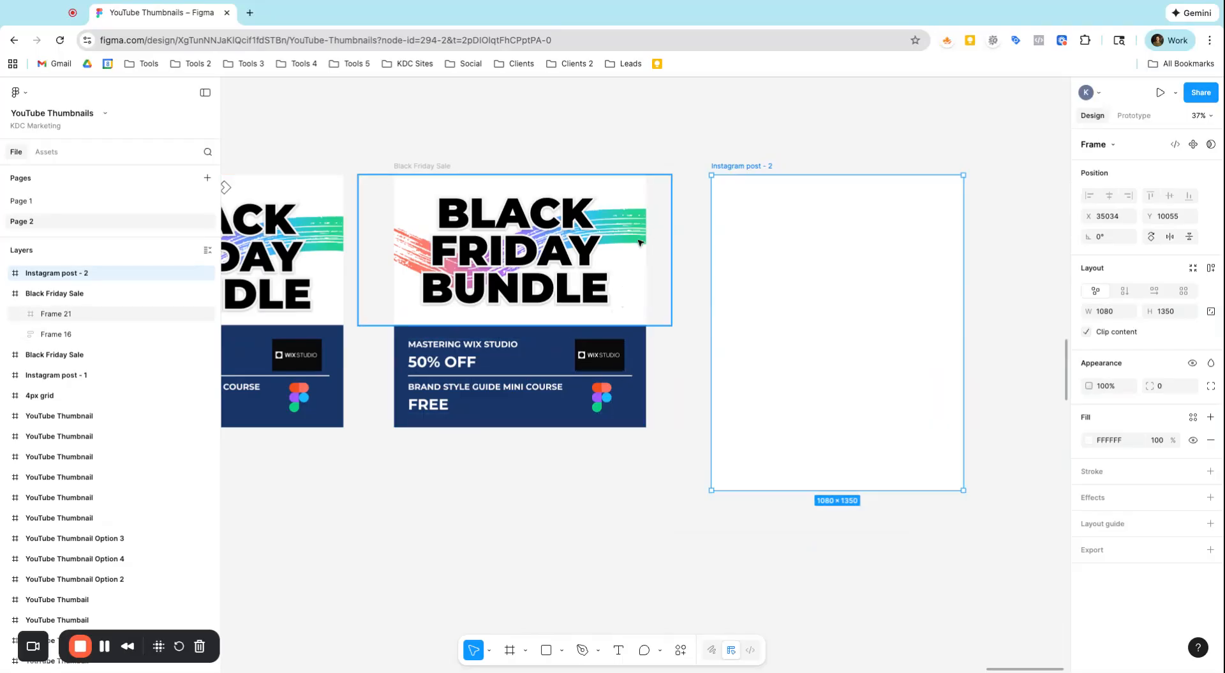
In Draw mode, paint a wavy black stroke about 1278 × 316 across the new frame with the Grindhouse brush at size 64.
{"action": "left_click", "coordinate": [712, 650]}
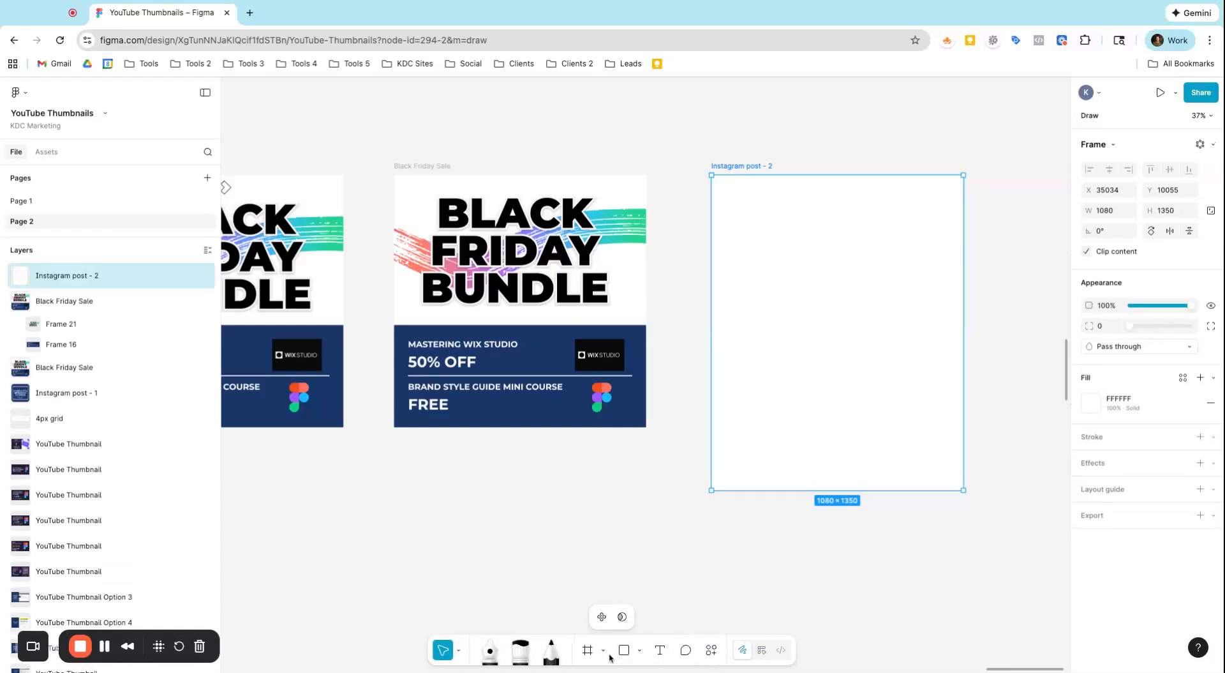
{"action": "left_click", "coordinate": [526, 657]}
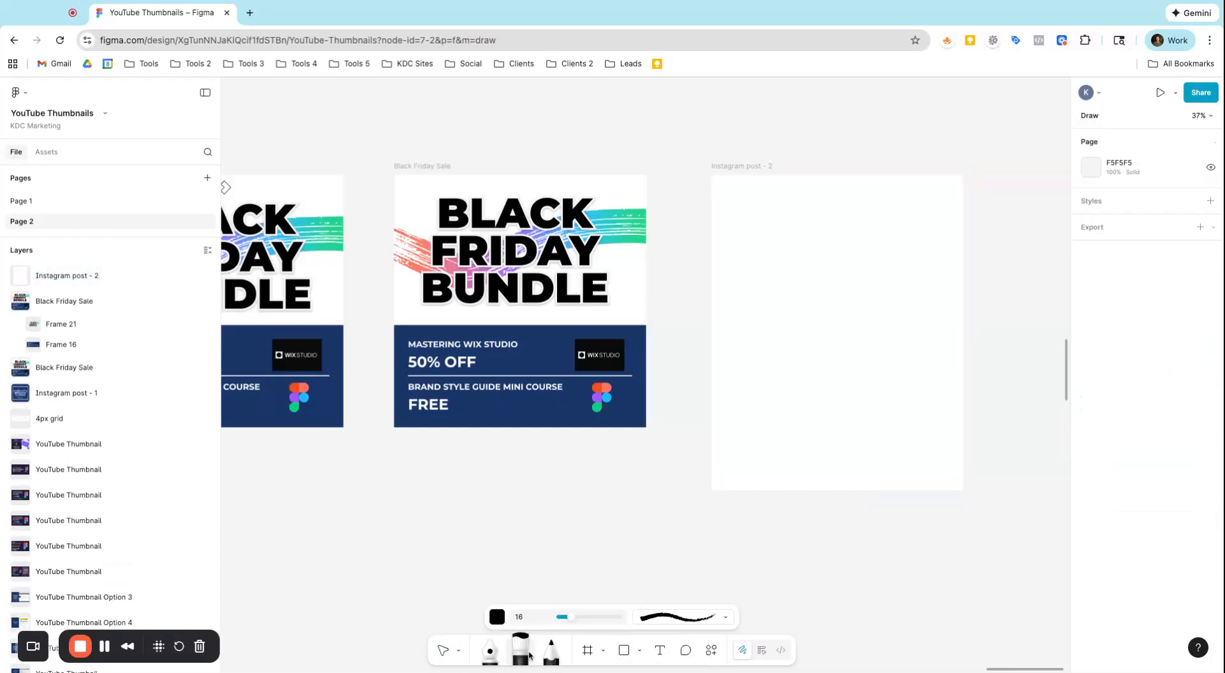
{"action": "left_click", "coordinate": [658, 617]}
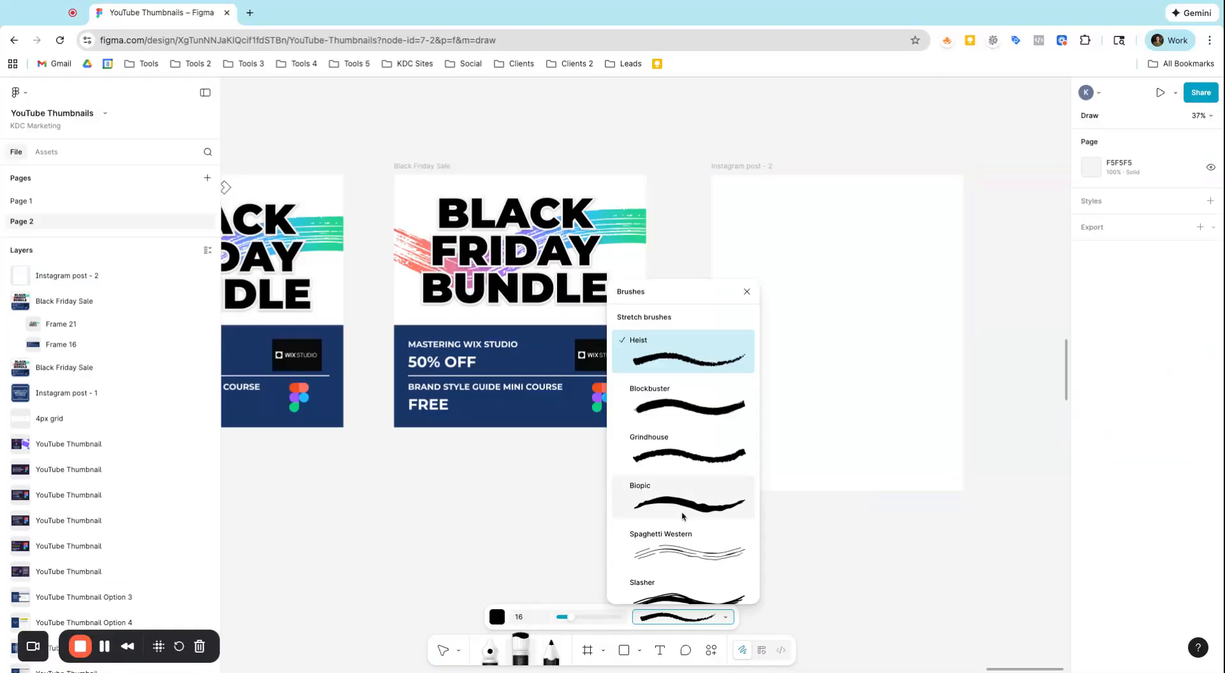
{"action": "left_click", "coordinate": [671, 461]}
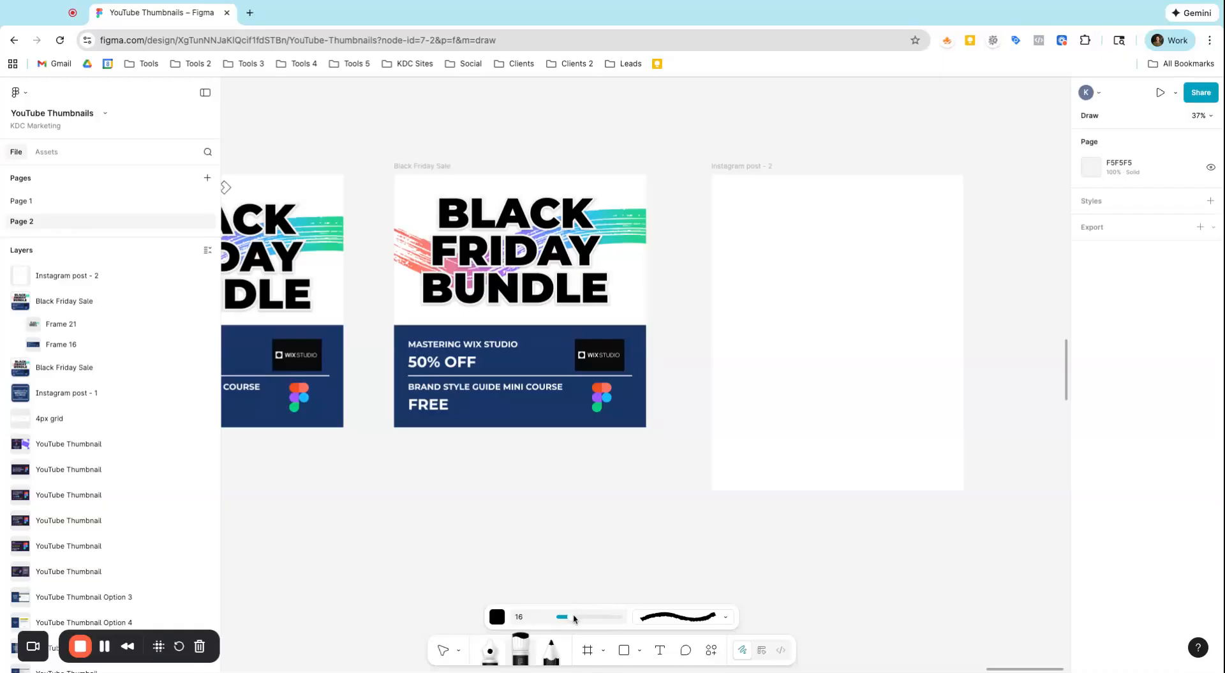
{"action": "left_click_drag", "start_coordinate": [574, 618], "coordinate": [579, 617]}
{"action": "mouse_move", "coordinate": [697, 300]}
{"action": "left_mouse_down"}
{"action": "mouse_move", "coordinate": [760, 300]}
{"action": "mouse_move", "coordinate": [868, 264]}
{"action": "mouse_move", "coordinate": [992, 331]}
{"action": "left_mouse_up"}
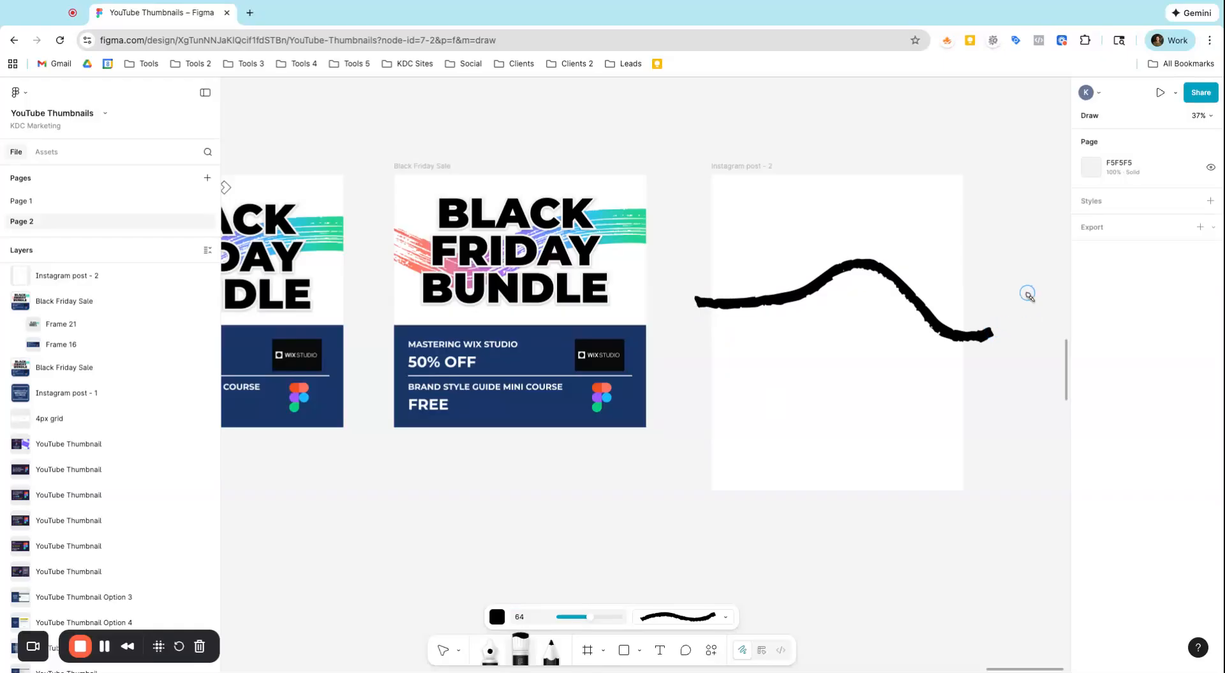
Nest the brush stroke layer inside the Instagram post - 2 frame so its ends are clipped.
{"action": "left_click", "coordinate": [442, 650]}
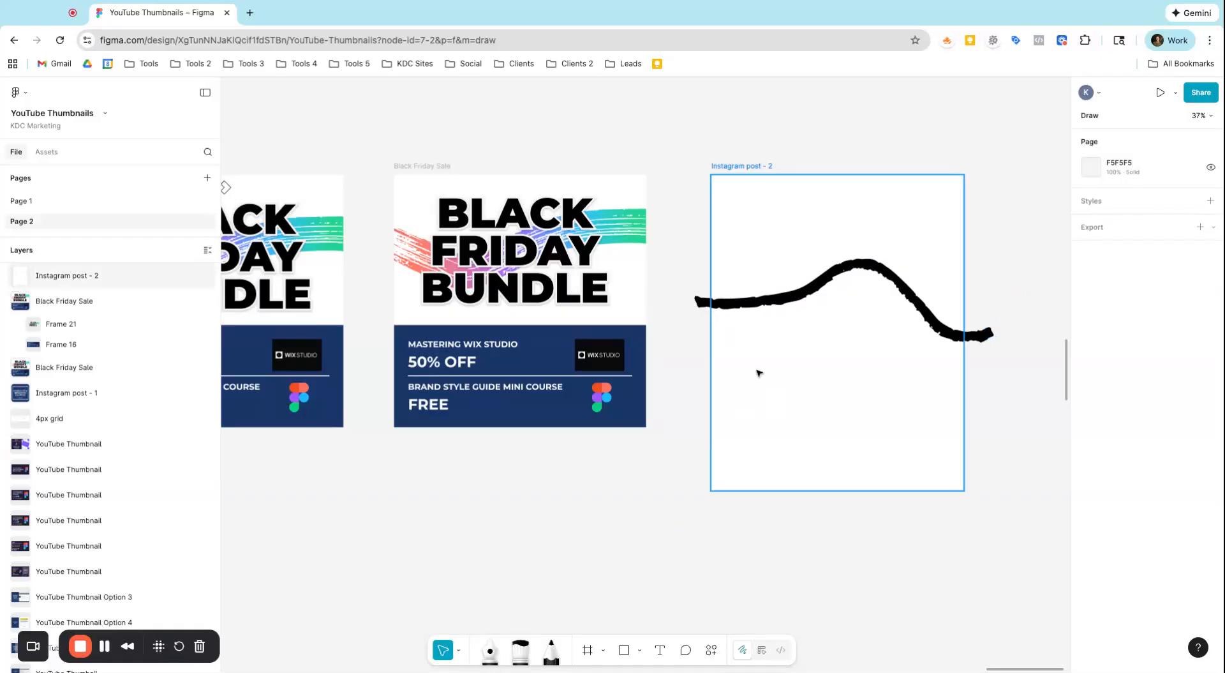
{"action": "left_click", "coordinate": [817, 287]}
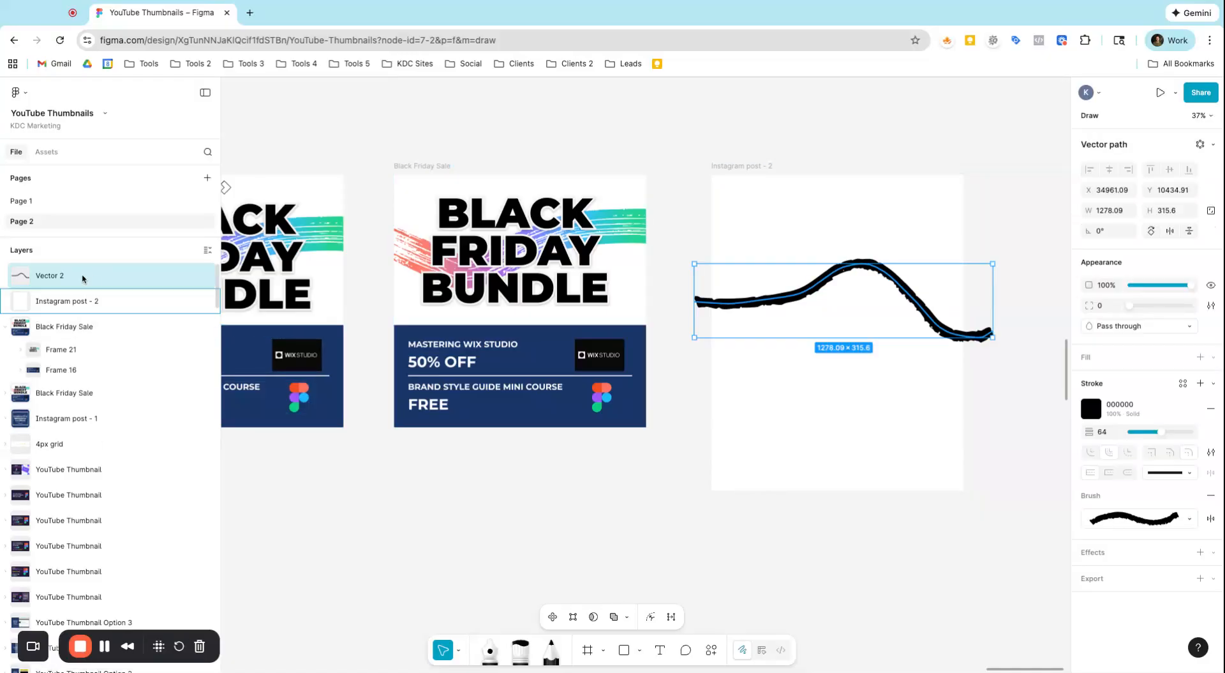
{"action": "left_click_drag", "start_coordinate": [83, 278], "coordinate": [82, 277]}
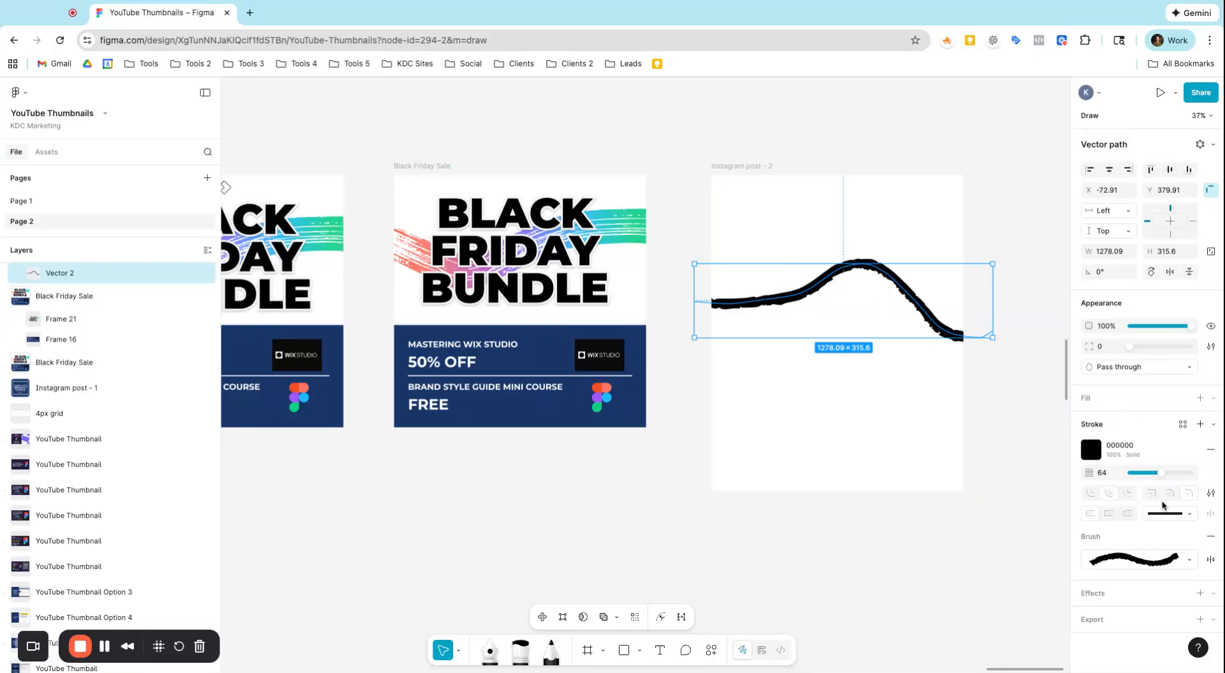
Change the brush stroke's colour to a linear gradient and sample coral FF7262 from the Figma logo for the 0% stop.
{"action": "left_click", "coordinate": [1091, 449]}
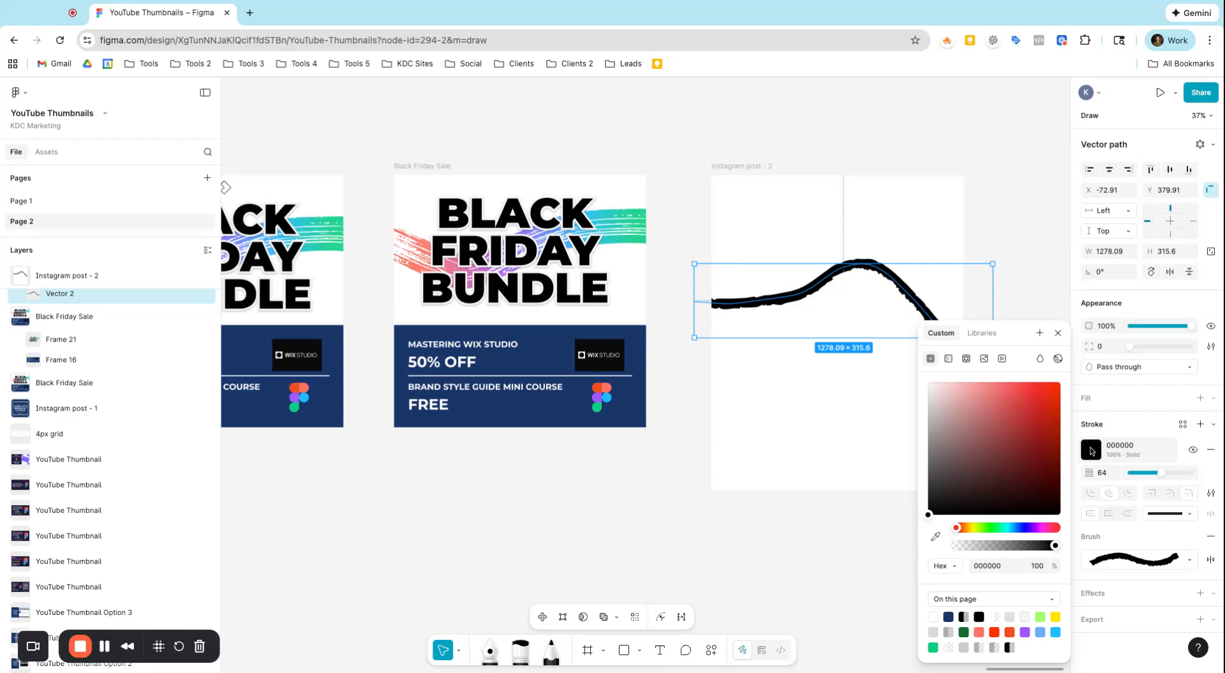
{"action": "left_click", "coordinate": [948, 359]}
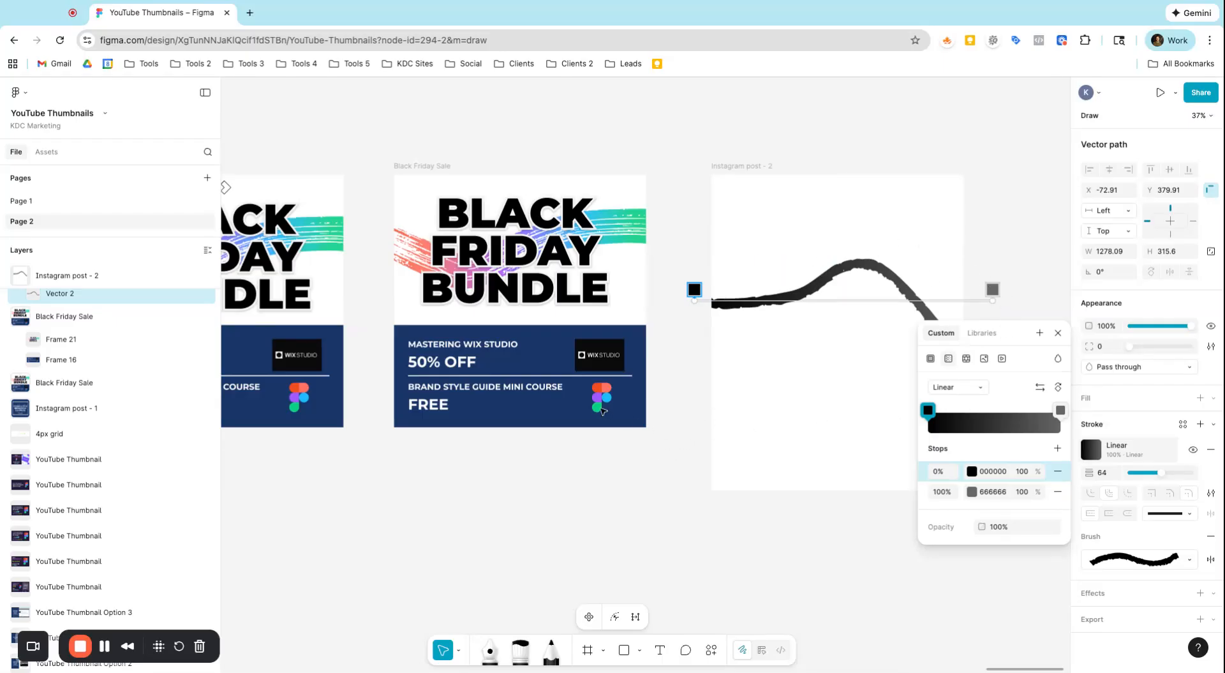
{"action": "scroll", "coordinate": [603, 410], "scroll_direction": "up", "scroll_amount": 2}
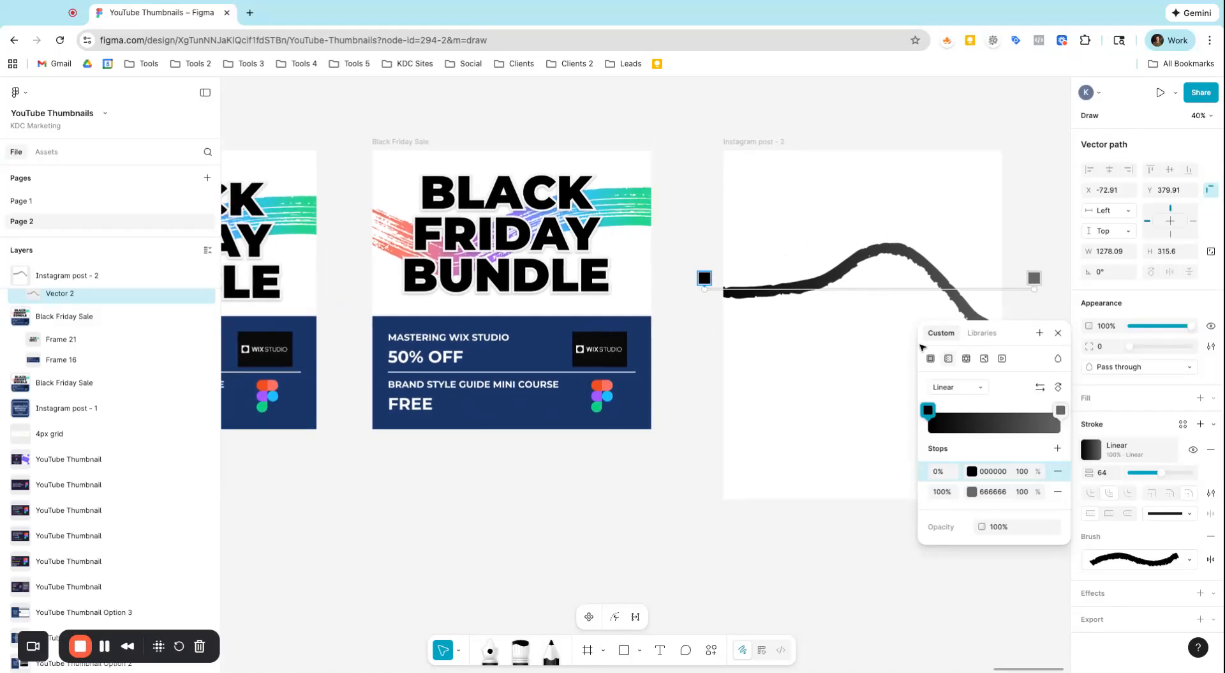
{"action": "left_click", "coordinate": [971, 471]}
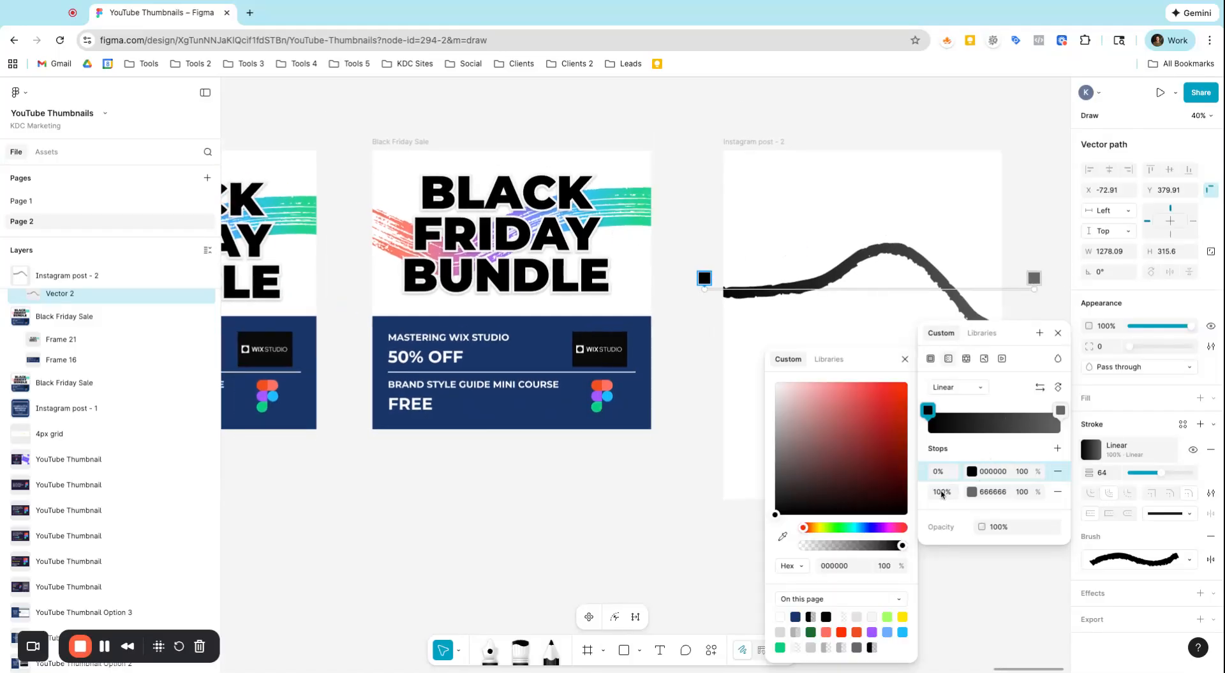
{"action": "left_click", "coordinate": [783, 537]}
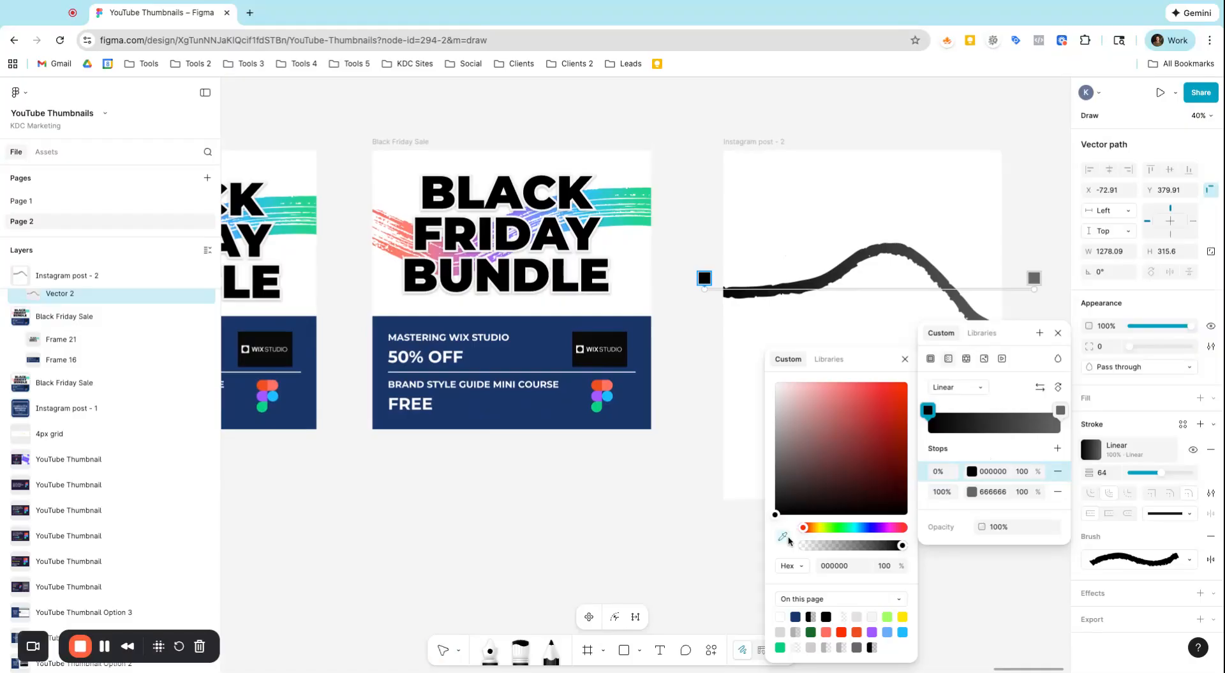
{"action": "left_click", "coordinate": [609, 380]}
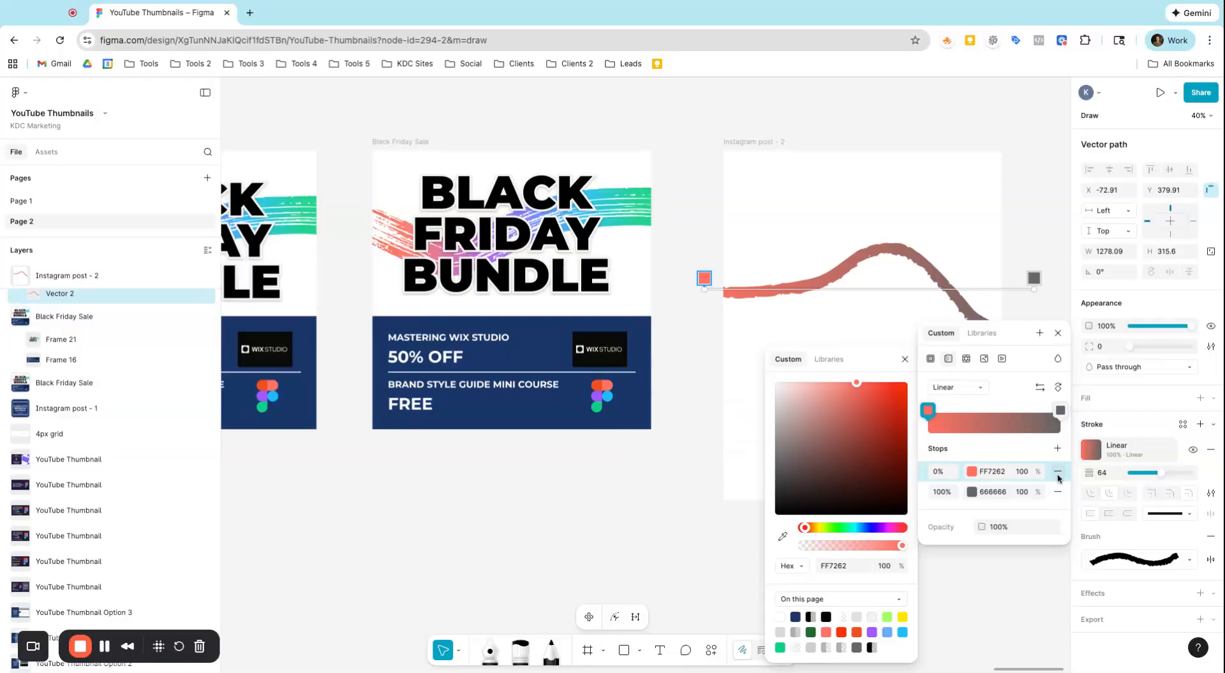
Add gradient stops at 50% and 75%, and sample the logo's orange F24E1E for the 50% stop.
{"action": "left_click", "coordinate": [1058, 448]}
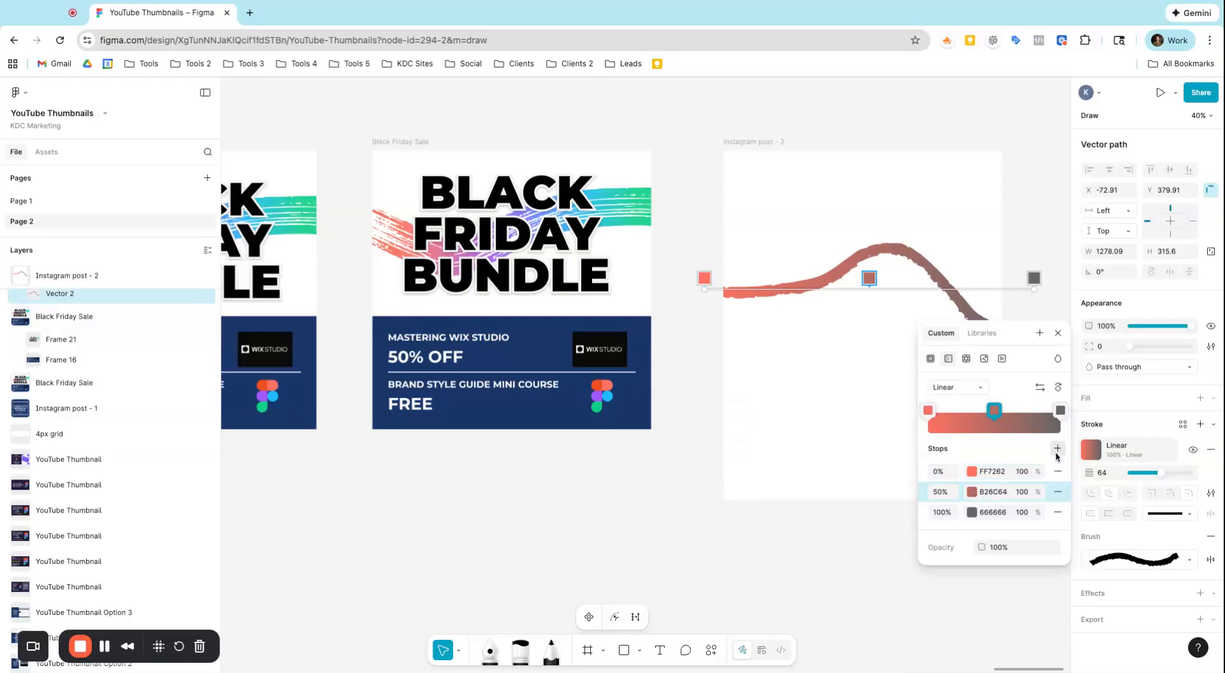
{"action": "left_click", "coordinate": [1057, 449]}
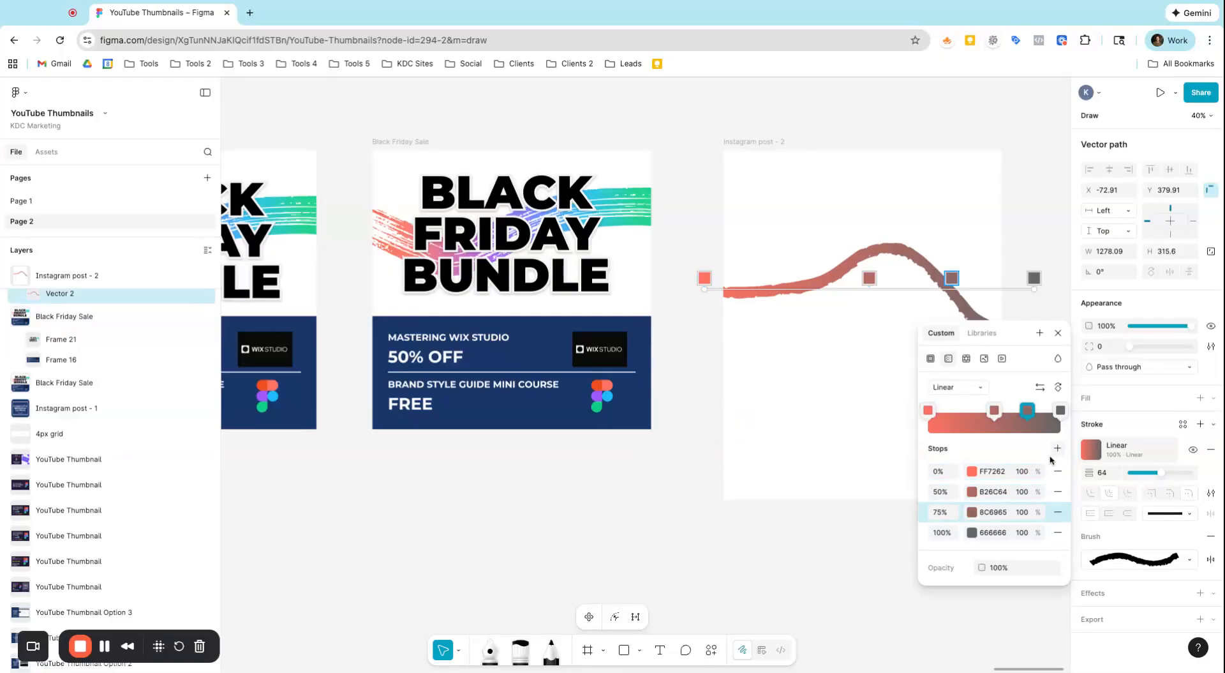
{"action": "left_click", "coordinate": [971, 499]}
{"action": "left_click", "coordinate": [972, 491]}
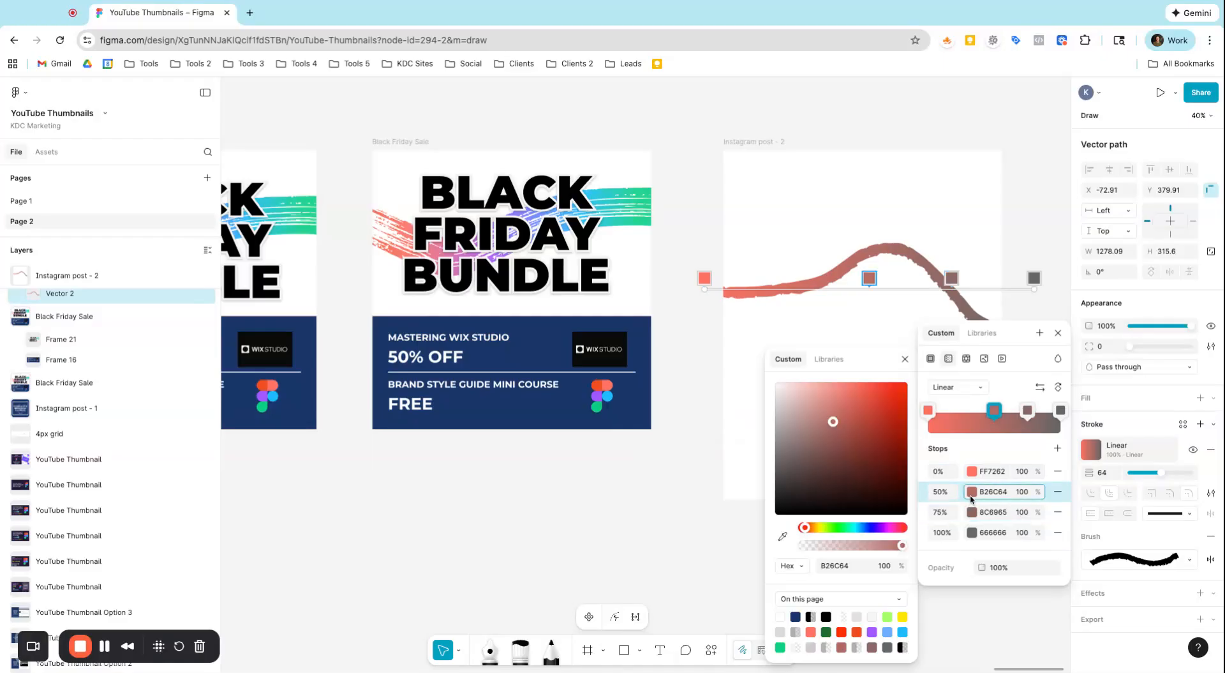
{"action": "left_click", "coordinate": [784, 538]}
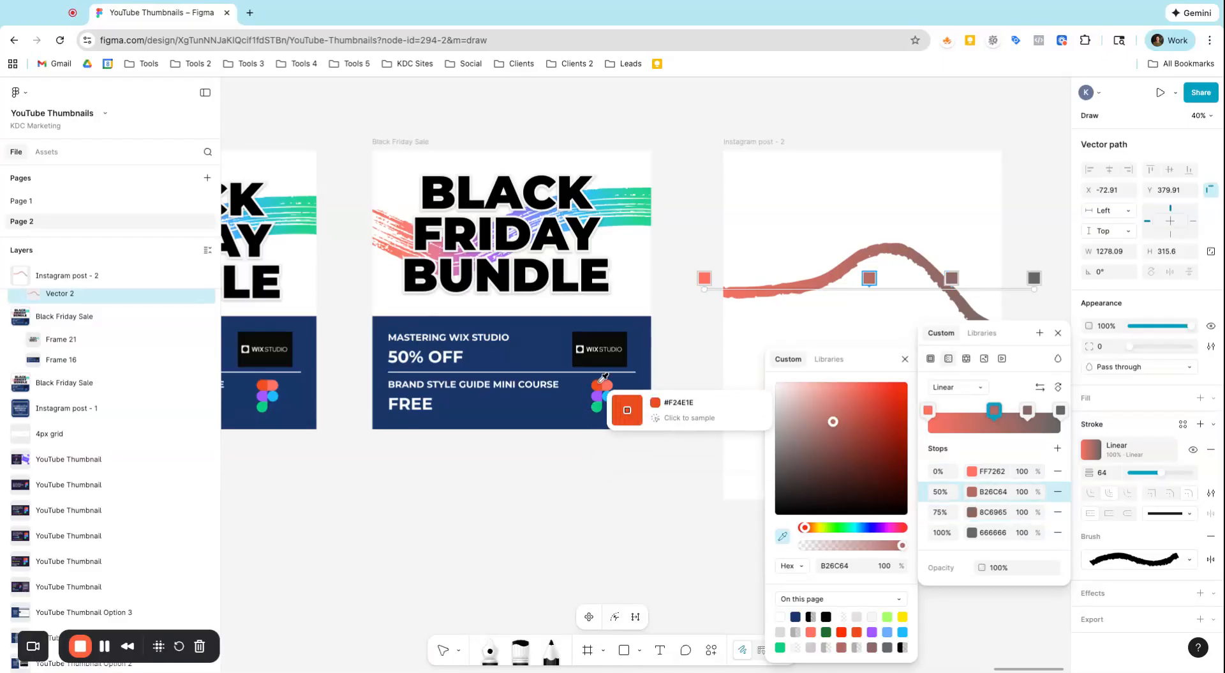
{"action": "left_click", "coordinate": [597, 385]}
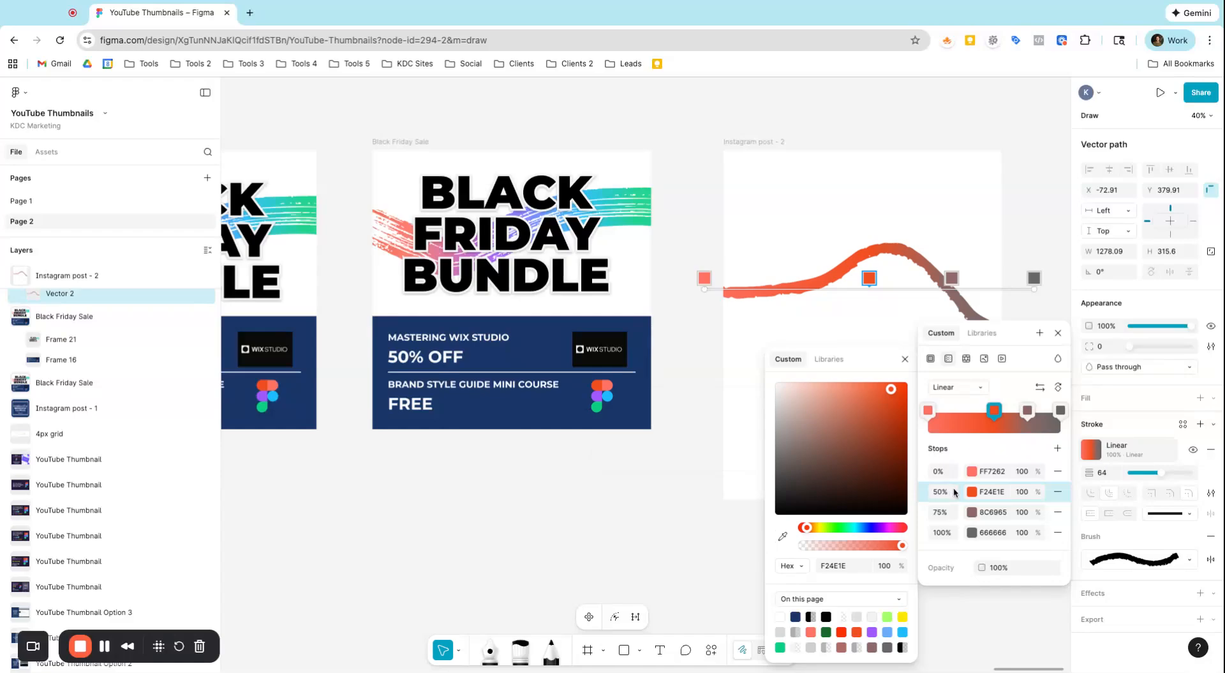
Sample the logo's purple A259FF for the 75% gradient stop and its blue 1ABCFE for the 100% stop.
{"action": "left_click", "coordinate": [972, 512]}
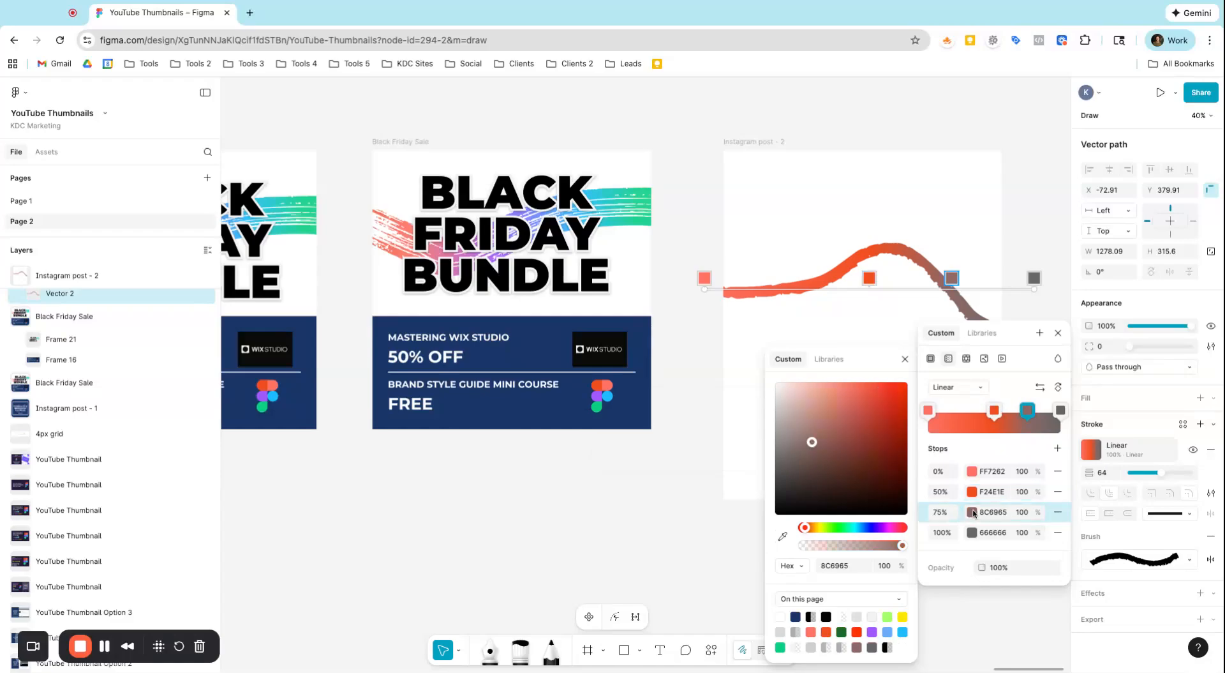
{"action": "left_click", "coordinate": [783, 536]}
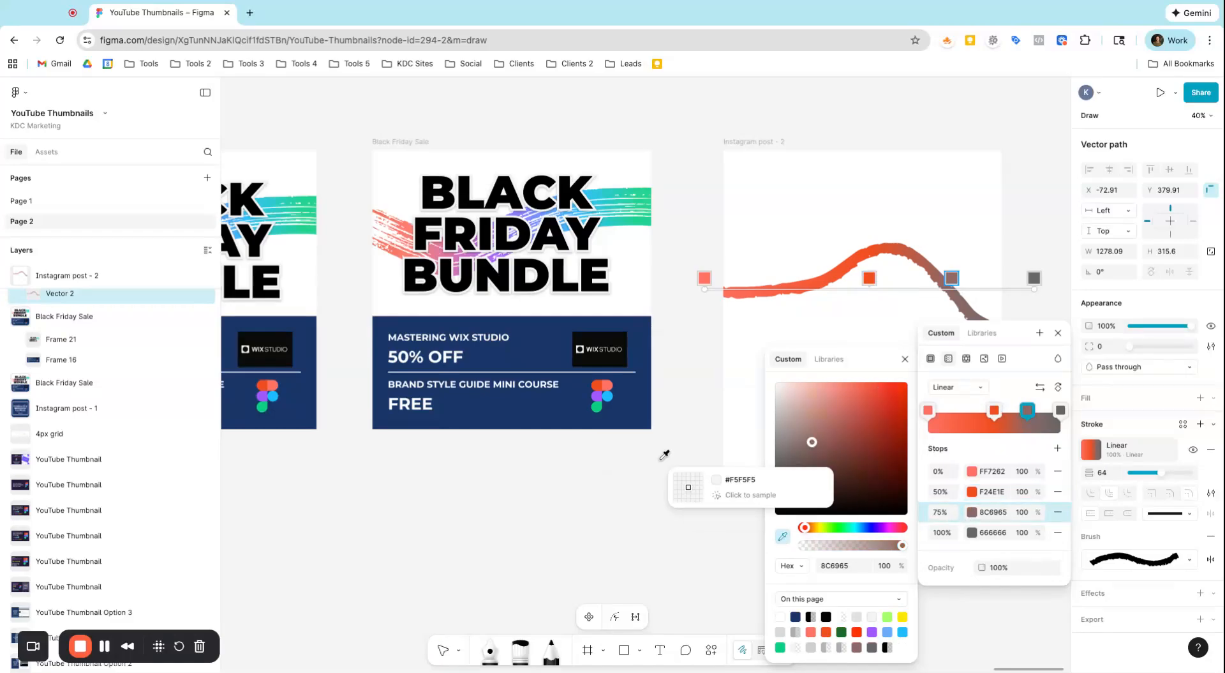
{"action": "left_click", "coordinate": [597, 396]}
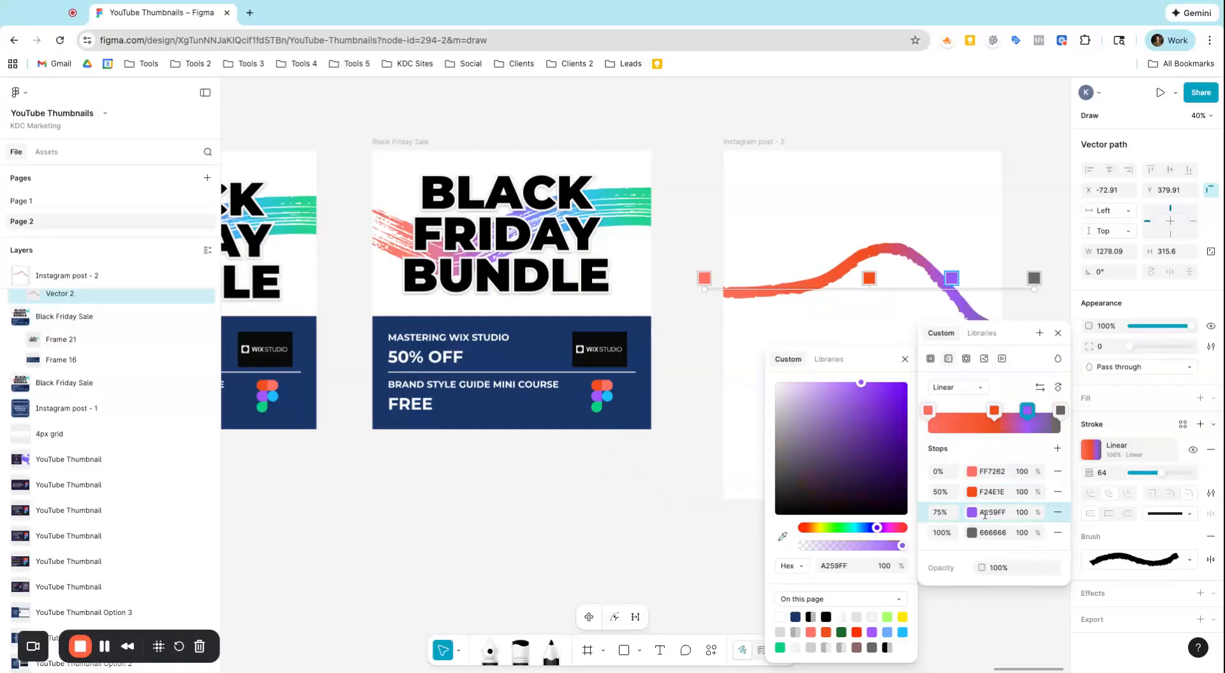
{"action": "left_click", "coordinate": [974, 534]}
{"action": "left_click", "coordinate": [783, 536]}
{"action": "left_click", "coordinate": [609, 391]}
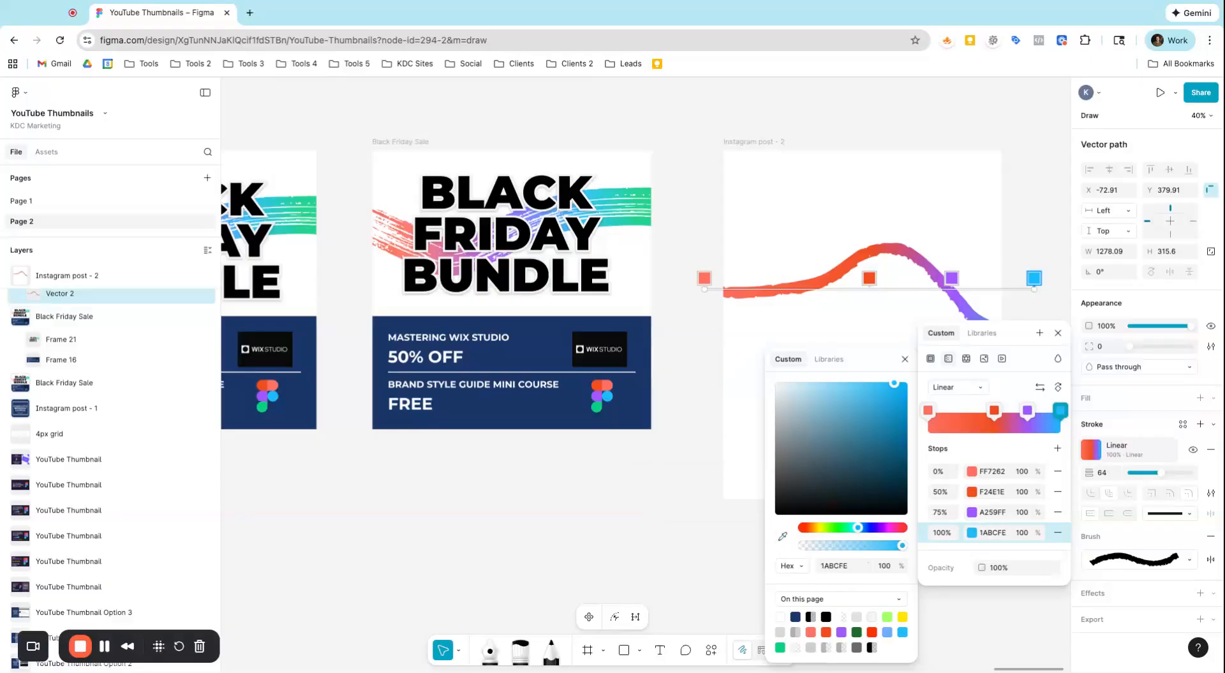
Add a gradient stop at 88% in the logo's blue 1ABCFE and recolour the 100% stop with its green 0ACF83.
{"action": "left_click", "coordinate": [1058, 448]}
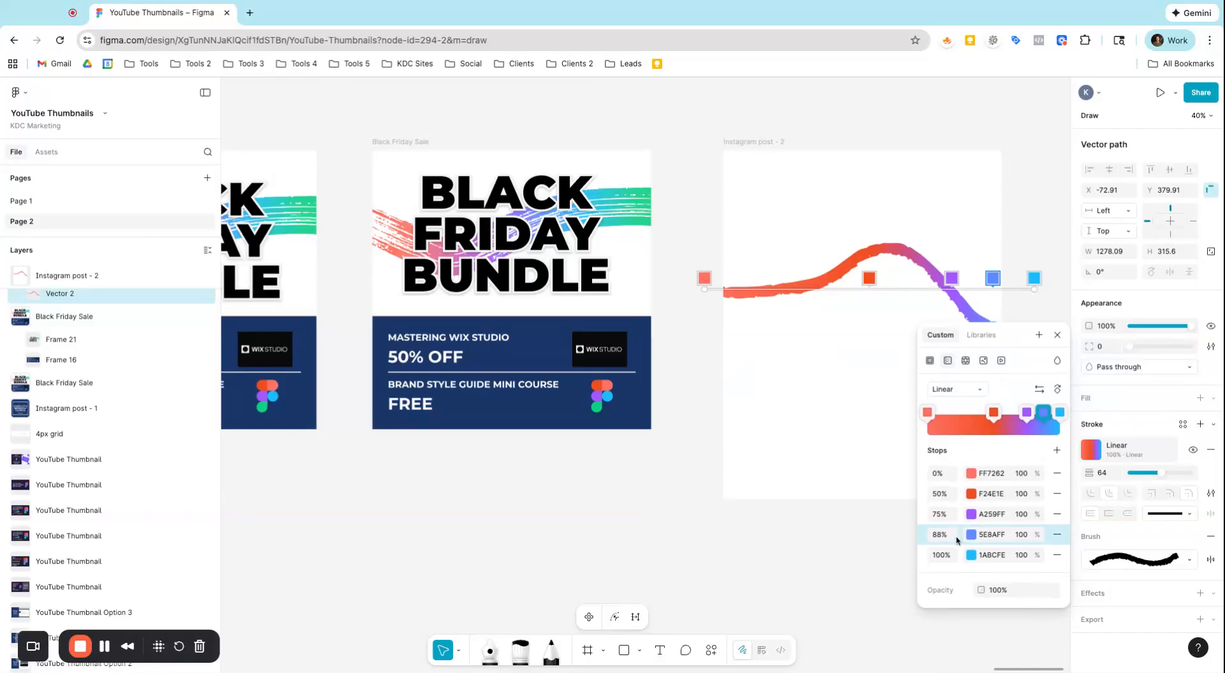
{"action": "left_click", "coordinate": [971, 535]}
{"action": "left_click", "coordinate": [782, 536]}
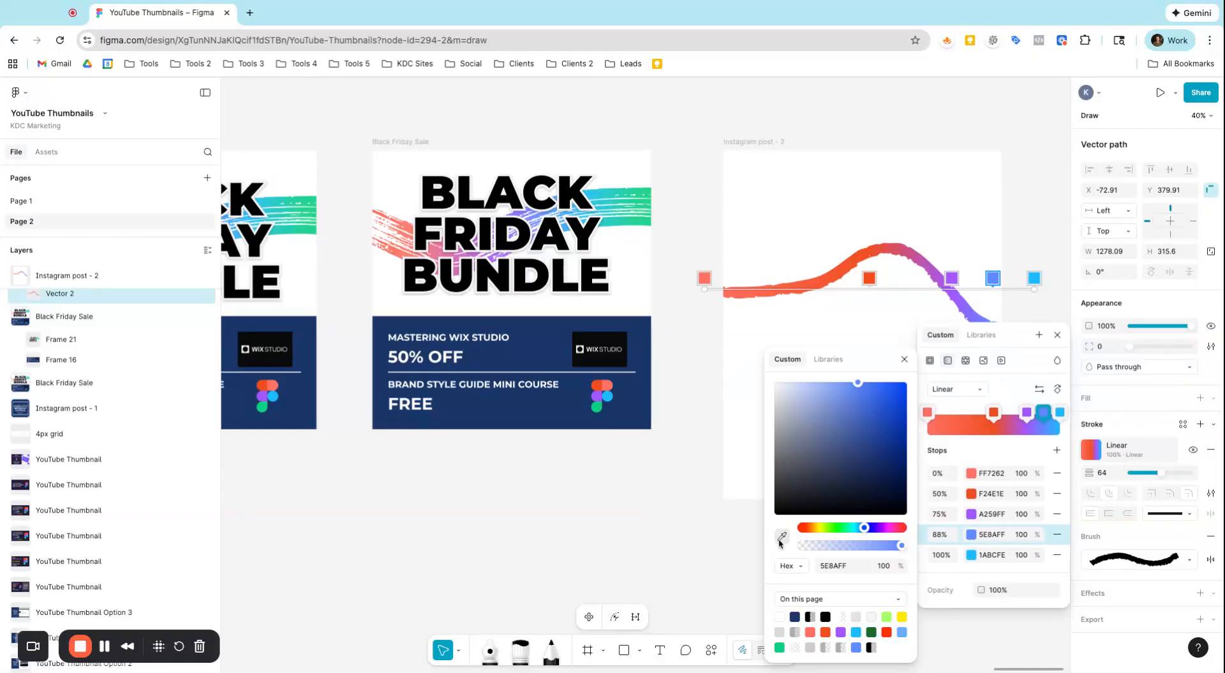
{"action": "left_click", "coordinate": [610, 392]}
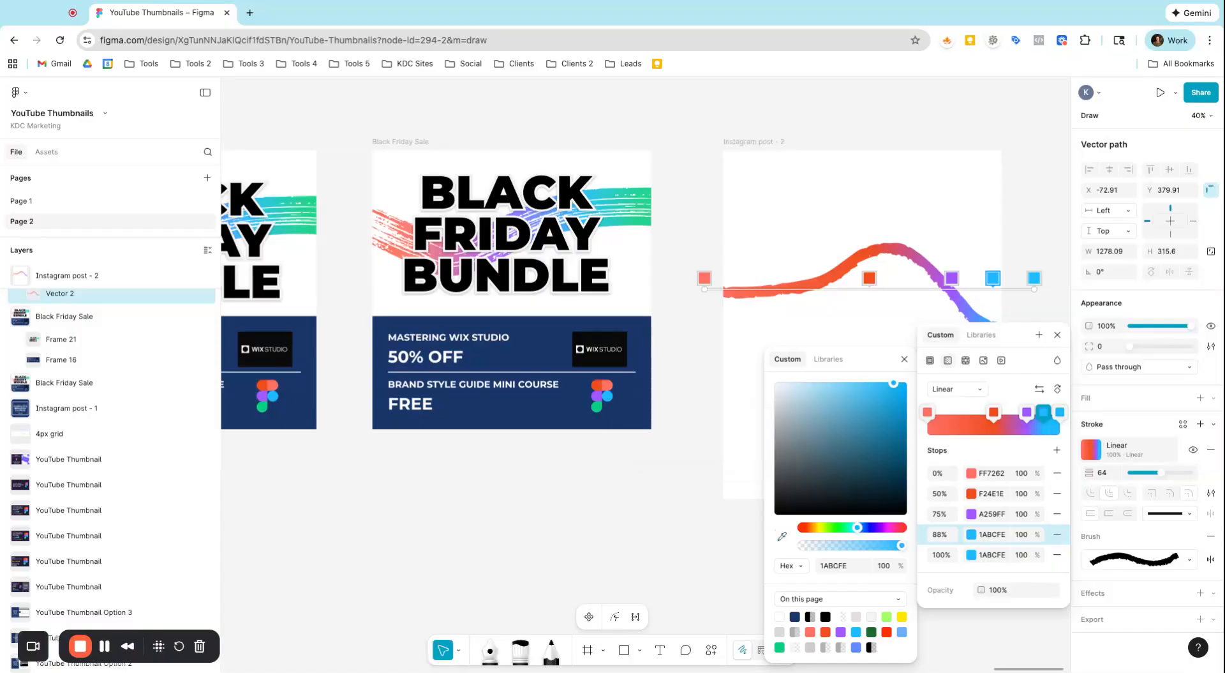
{"action": "left_click", "coordinate": [972, 554]}
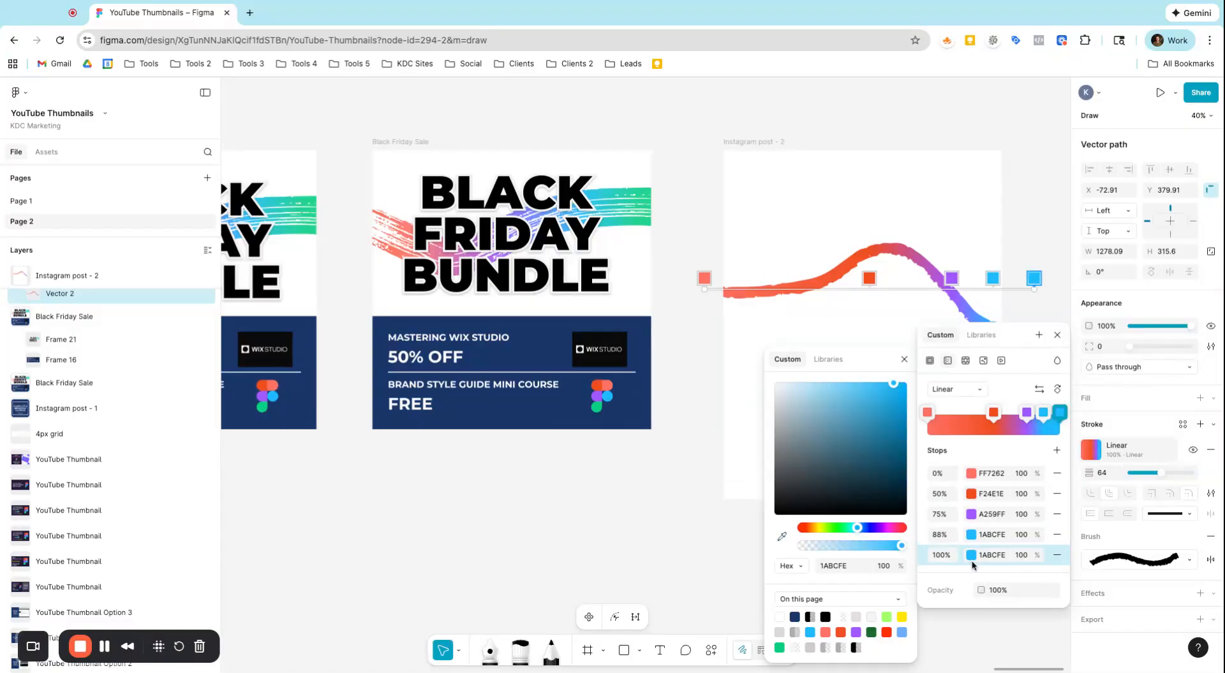
{"action": "left_click", "coordinate": [782, 536]}
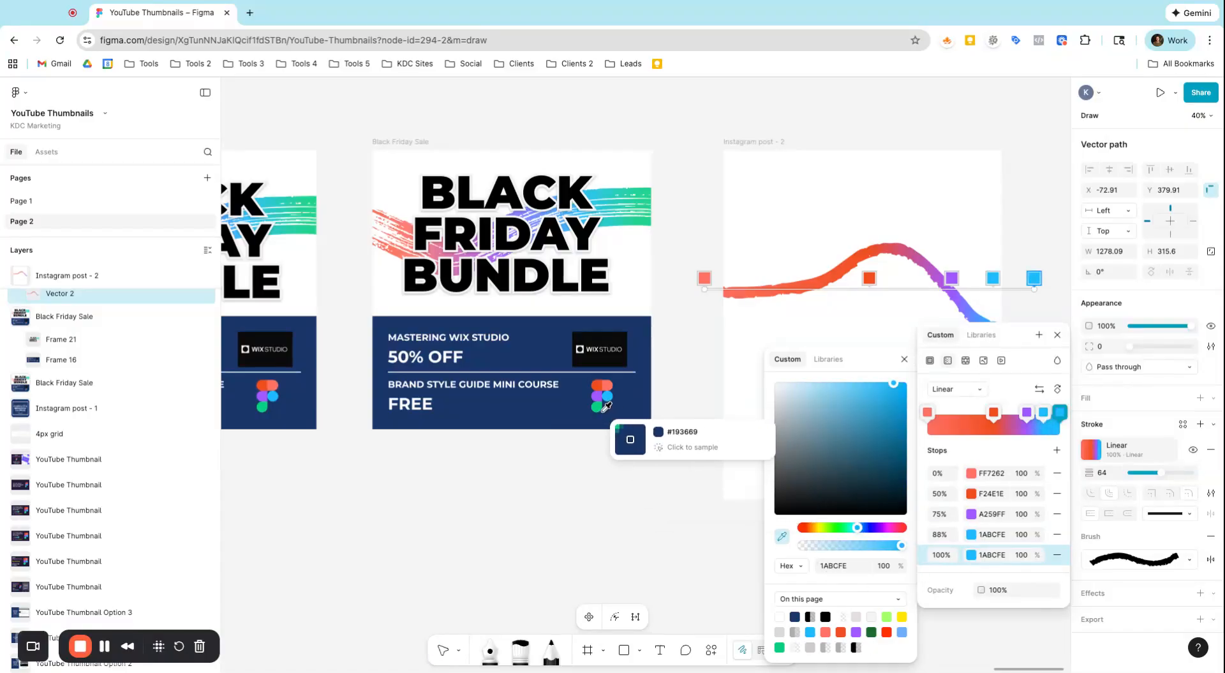
{"action": "left_click", "coordinate": [598, 404]}
Spread the gradient stops to 4% coral, 19% orange, 45% purple, 71% blue and 86% green.
{"action": "left_click", "coordinate": [870, 278]}
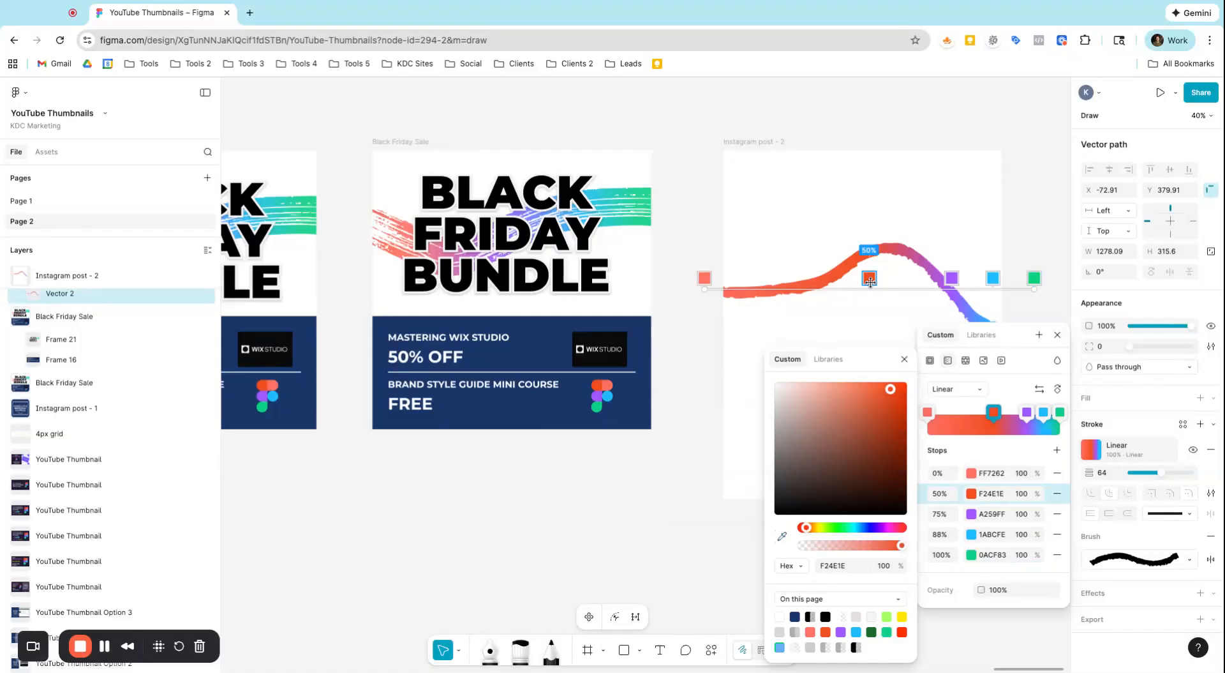
{"action": "left_click_drag", "start_coordinate": [869, 279], "coordinate": [800, 279]}
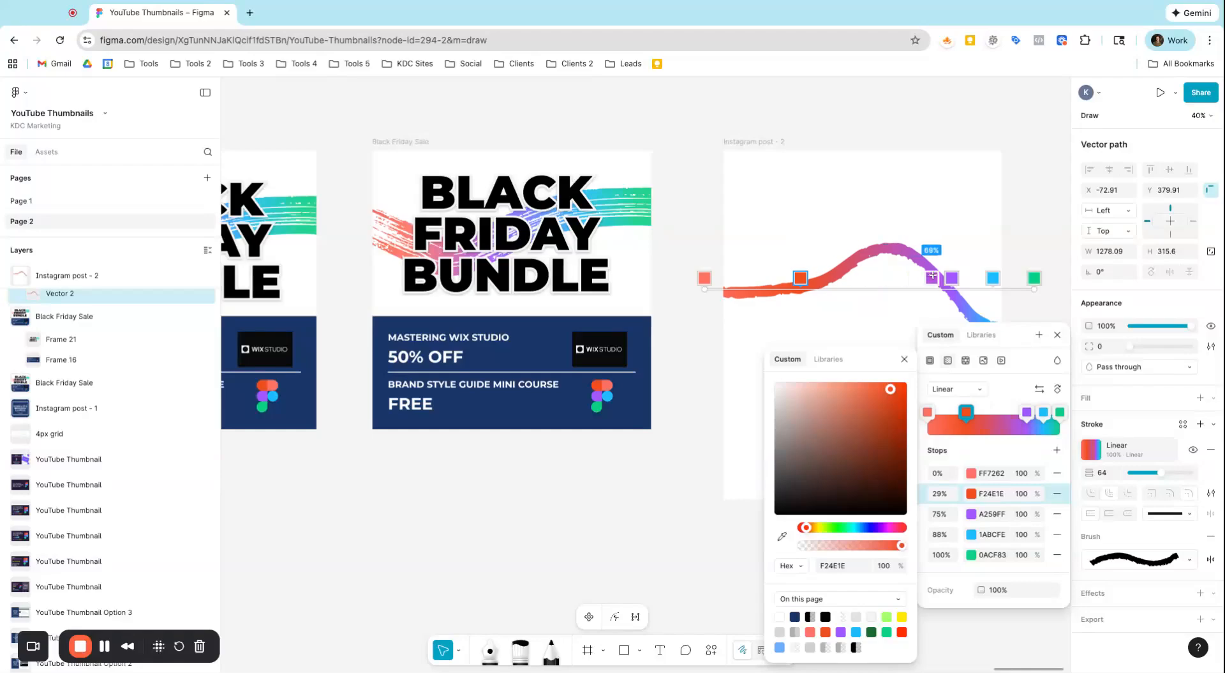
{"action": "left_click", "coordinate": [952, 277]}
{"action": "left_click_drag", "start_coordinate": [952, 277], "coordinate": [889, 277]}
{"action": "left_click", "coordinate": [993, 275]}
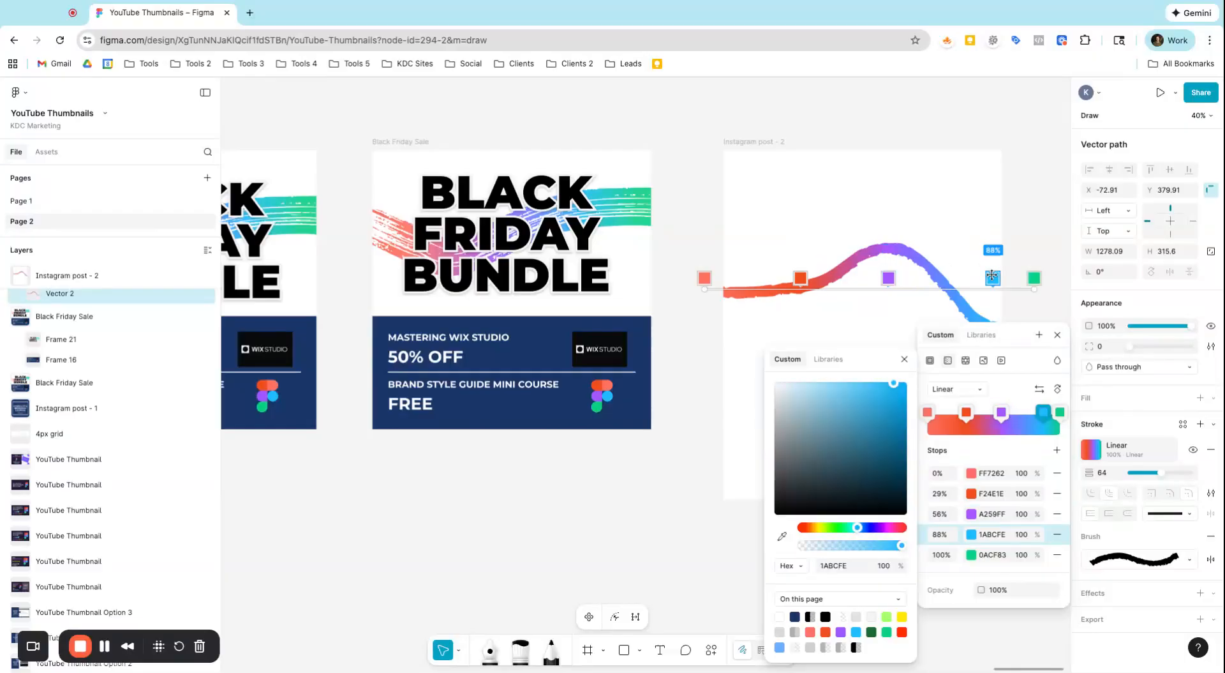
{"action": "left_click_drag", "start_coordinate": [992, 276], "coordinate": [942, 277]}
{"action": "left_click", "coordinate": [1060, 411]}
{"action": "left_click_drag", "start_coordinate": [1059, 412], "coordinate": [932, 416]}
{"action": "left_click", "coordinate": [928, 414]}
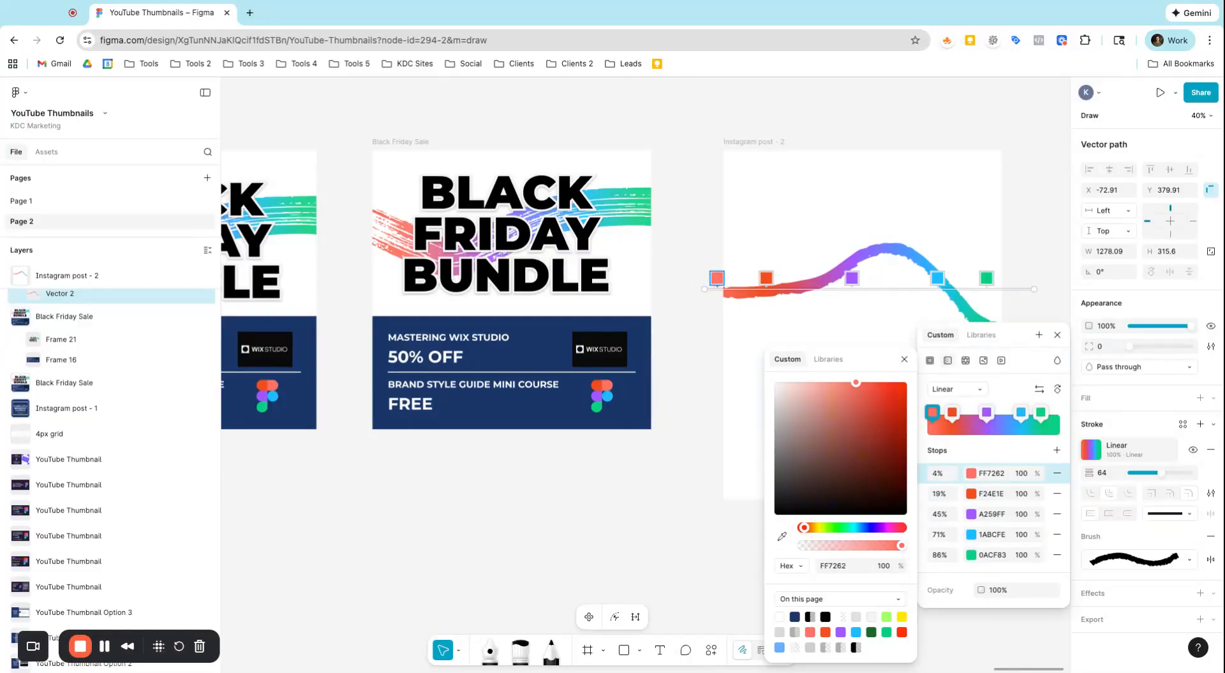
Lock the brush stroke's aspect ratio and resize it to 1241 × 307.
{"action": "key", "text": "Escape"}
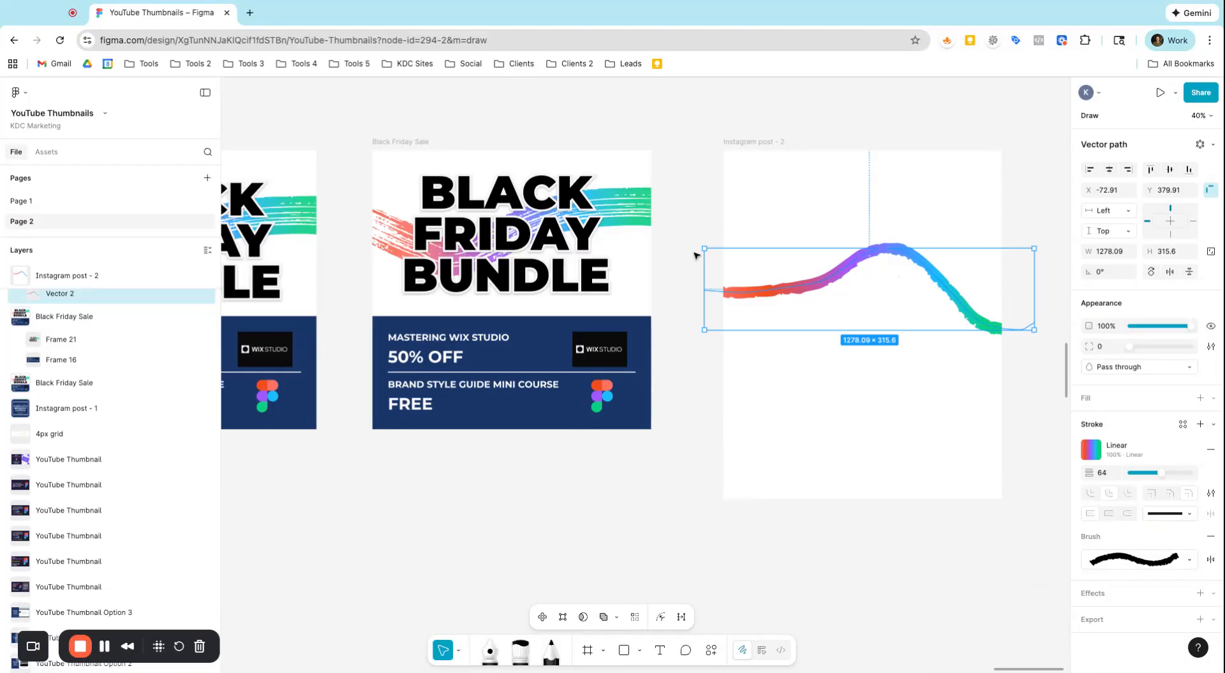
{"action": "left_click", "coordinate": [1211, 251]}
{"action": "mouse_move", "coordinate": [1035, 249]}
{"action": "left_mouse_down"}
{"action": "mouse_move", "coordinate": [998, 249]}
{"action": "mouse_move", "coordinate": [1065, 249]}
{"action": "left_mouse_up"}
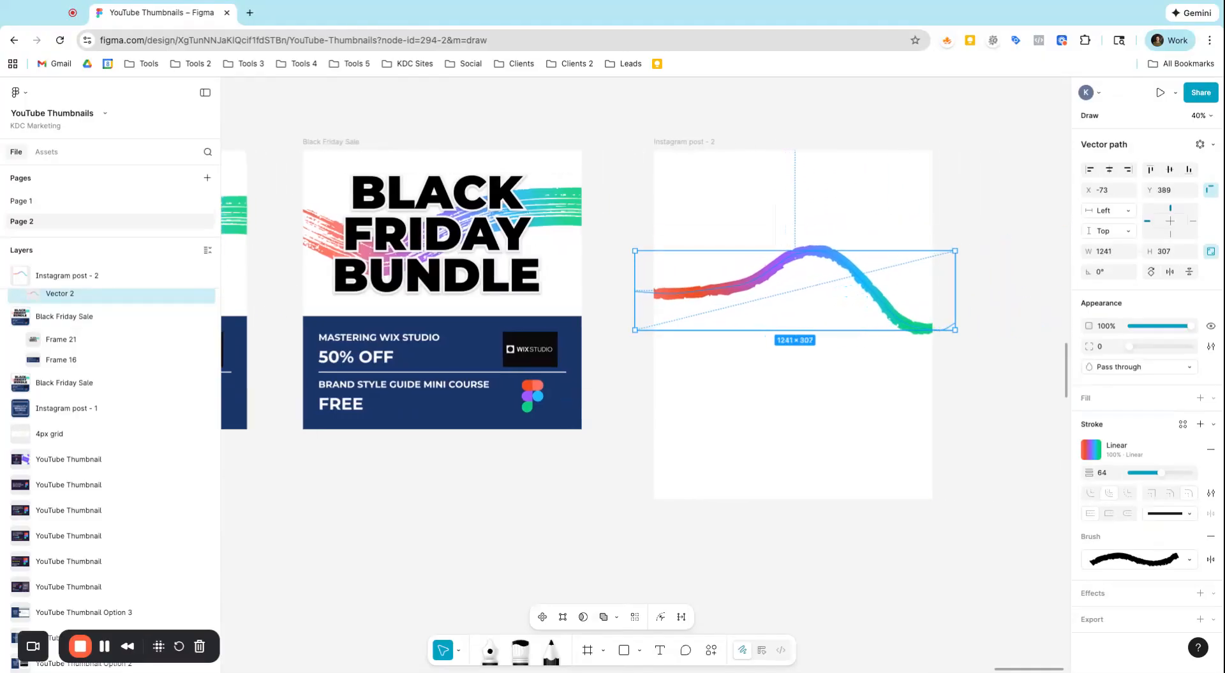
Browse the stretch brushes and inspect which brush the original Black Friday stroke uses.
{"action": "left_click", "coordinate": [1152, 559]}
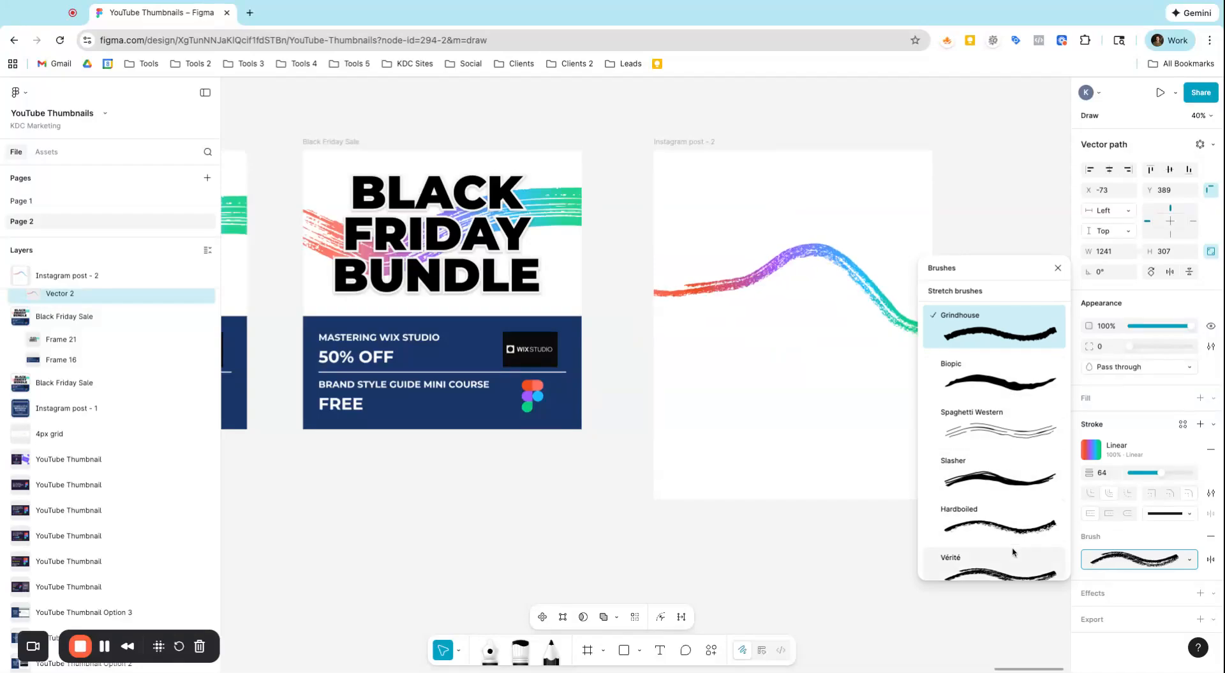
{"action": "scroll", "coordinate": [1015, 554], "scroll_direction": "down", "scroll_amount": 2}
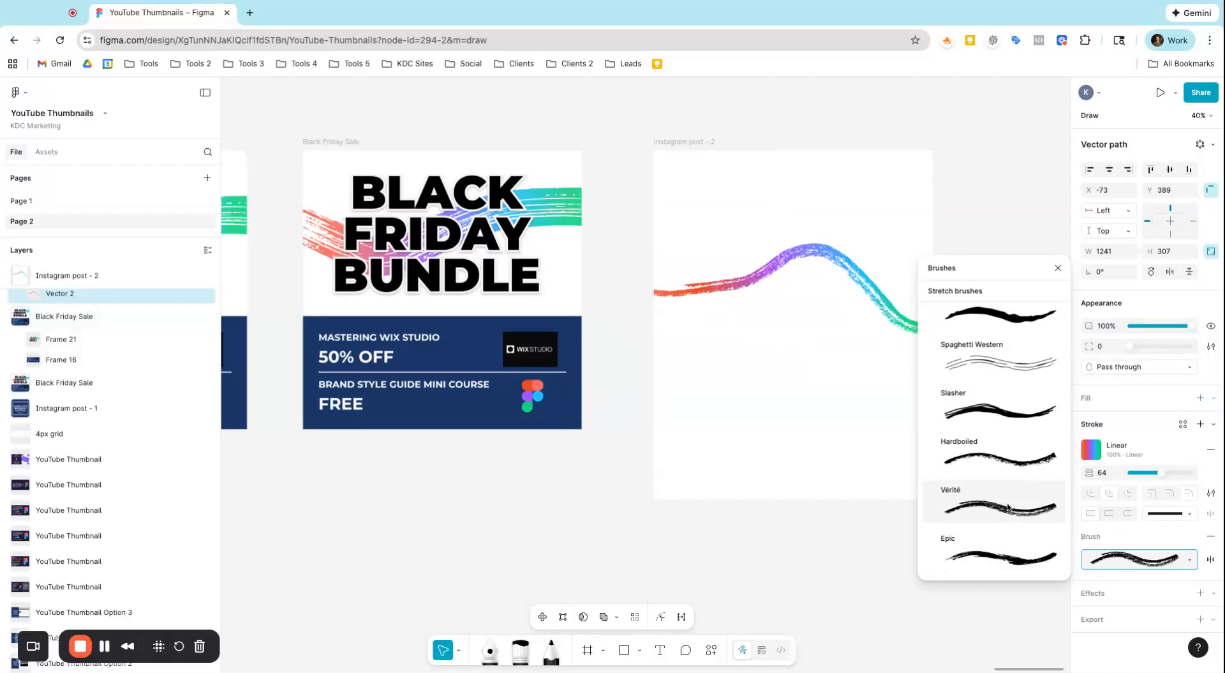
{"action": "left_click", "coordinate": [561, 205]}
{"action": "left_click", "coordinate": [561, 205]}
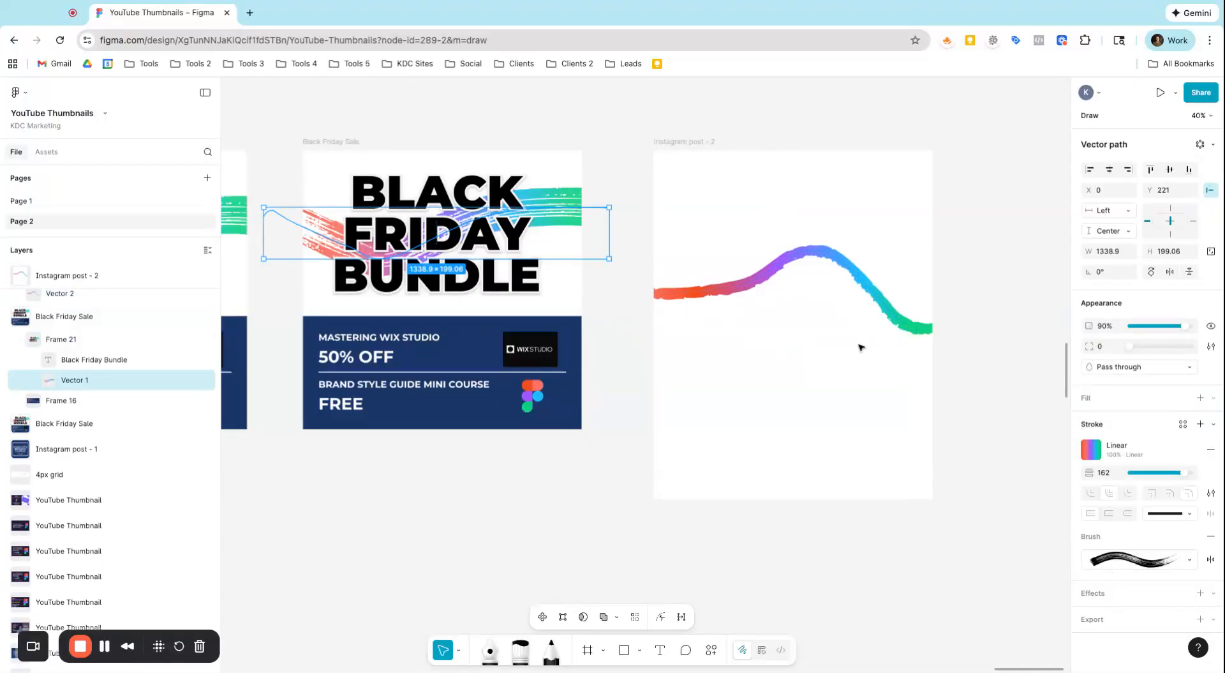
Compare brushes such as New Wave and Vérité on the new stroke and apply a rough, streaky stretch brush.
{"action": "left_click", "coordinate": [850, 264]}
{"action": "left_click", "coordinate": [1136, 559]}
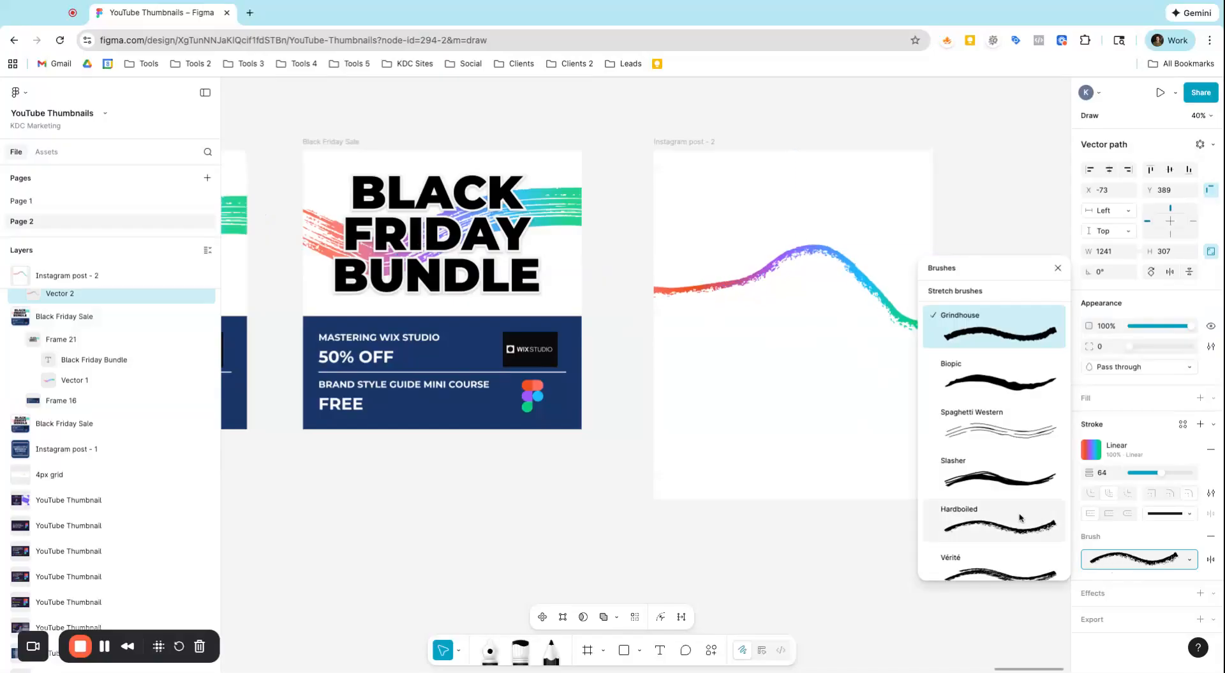
{"action": "scroll", "coordinate": [1019, 519], "scroll_direction": "down", "scroll_amount": 5}
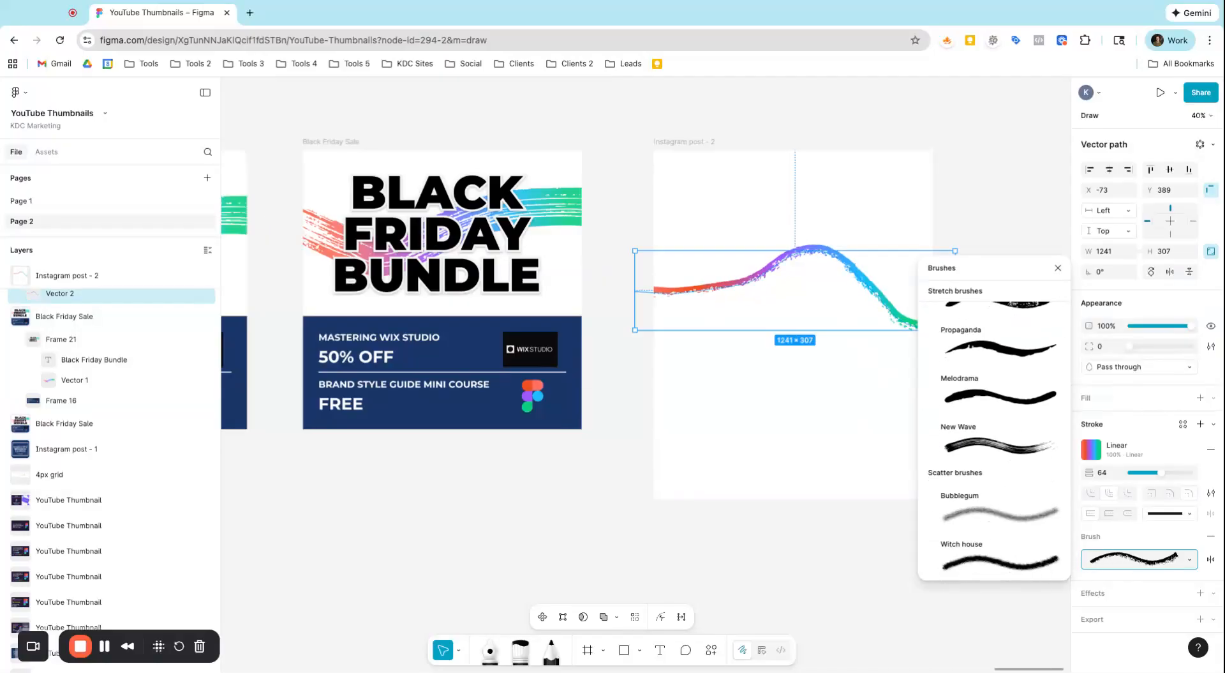
{"action": "left_click", "coordinate": [1025, 514]}
{"action": "left_click", "coordinate": [987, 412]}
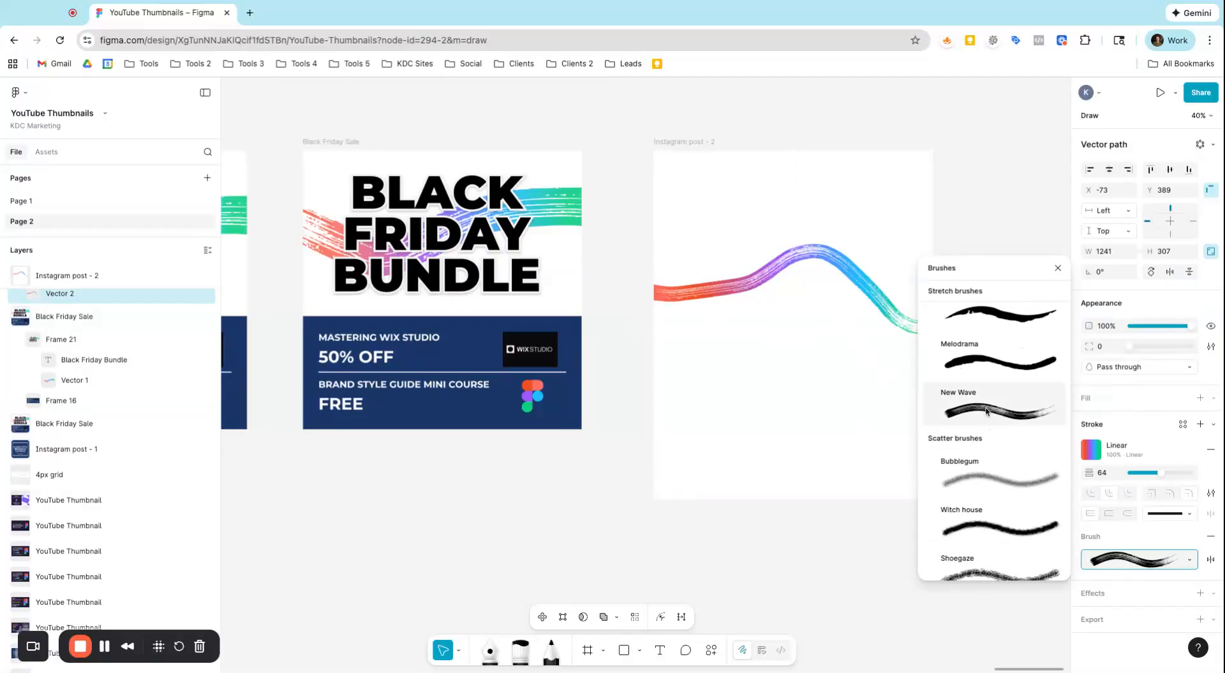
{"action": "scroll", "coordinate": [987, 460], "scroll_direction": "down", "scroll_amount": 5}
{"action": "left_click", "coordinate": [988, 461]}
{"action": "scroll", "coordinate": [986, 458], "scroll_direction": "up", "scroll_amount": 5}
{"action": "left_click", "coordinate": [991, 381]}
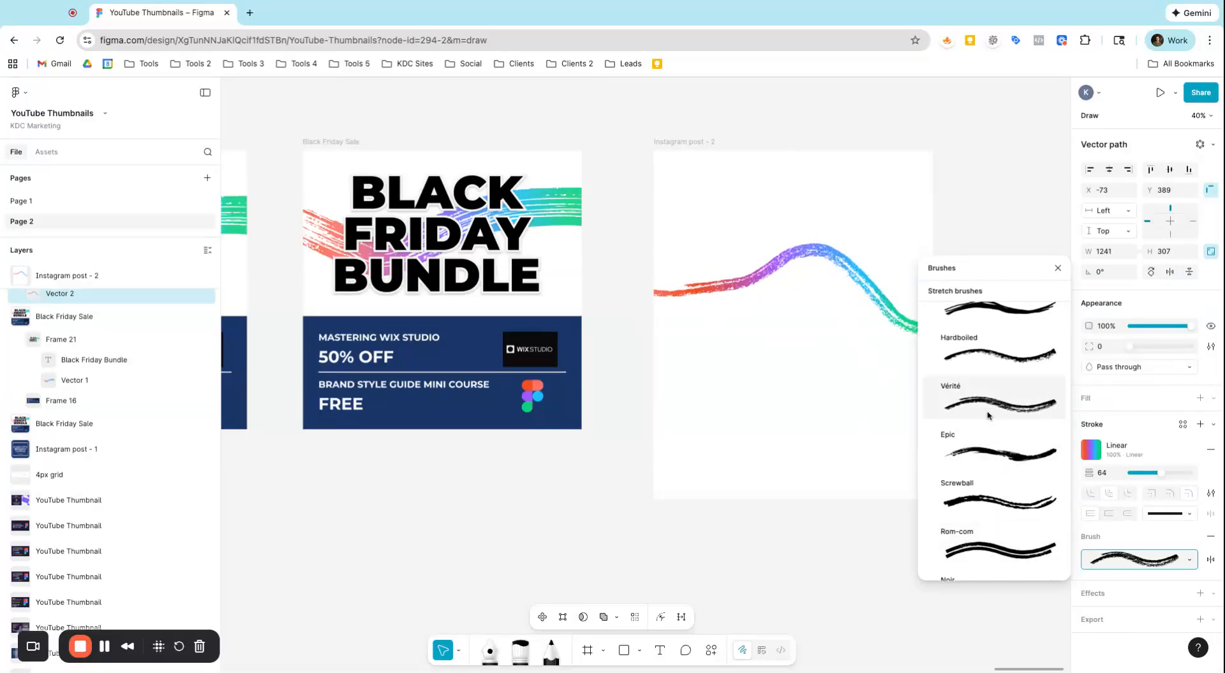
{"action": "key", "text": "Escape"}
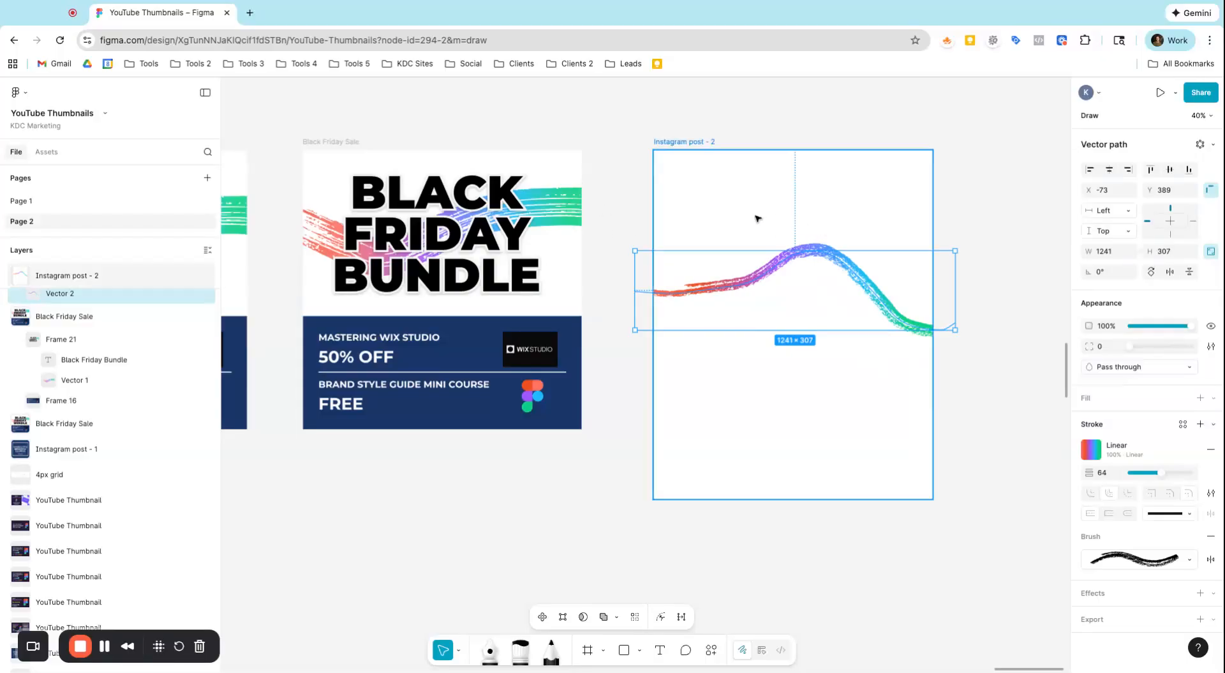
Add another 1080 × 1350 Instagram post frame beside the one containing the brush stroke.
{"action": "scroll", "coordinate": [758, 218], "scroll_direction": "down", "scroll_amount": 5}
{"action": "scroll", "coordinate": [937, 217], "scroll_direction": "up", "scroll_amount": 4}
{"action": "left_click", "coordinate": [833, 205]}
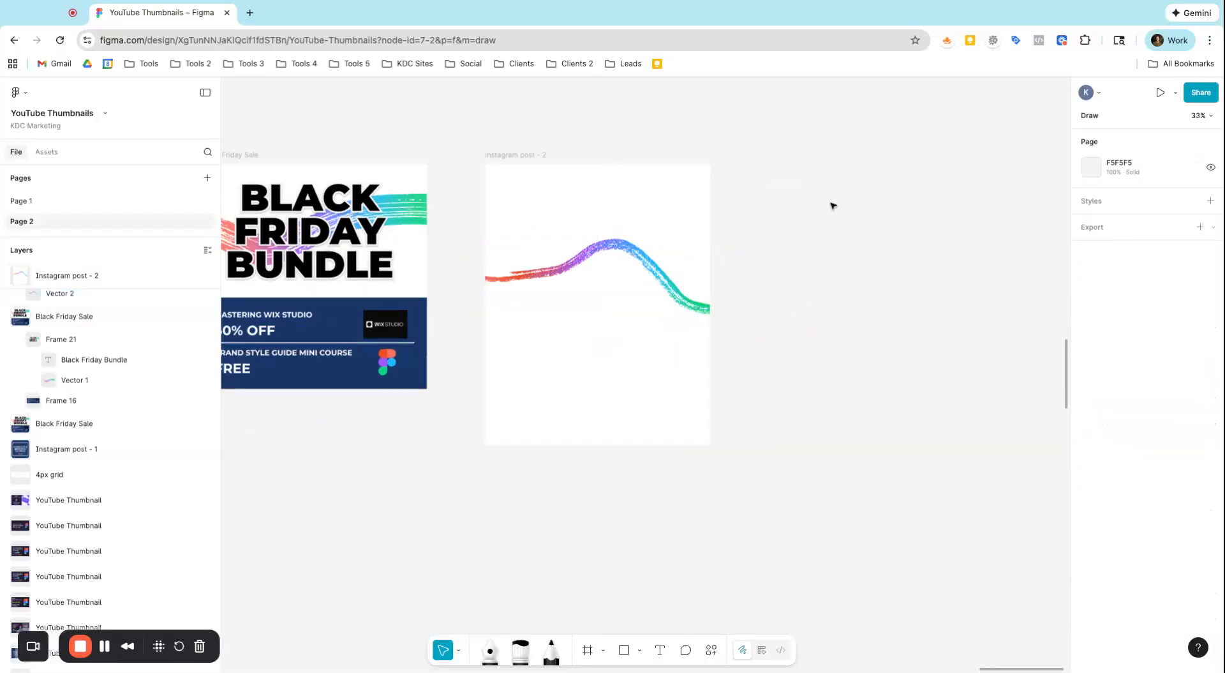
{"action": "key", "text": "f"}
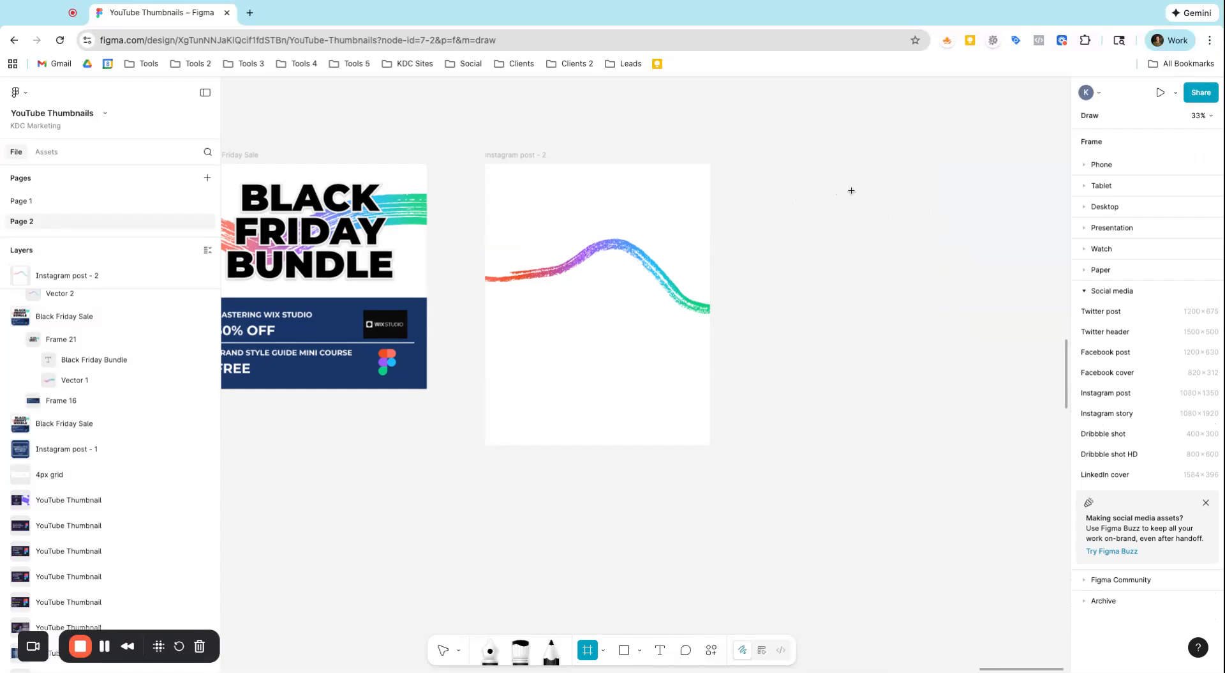
{"action": "left_click", "coordinate": [1110, 397]}
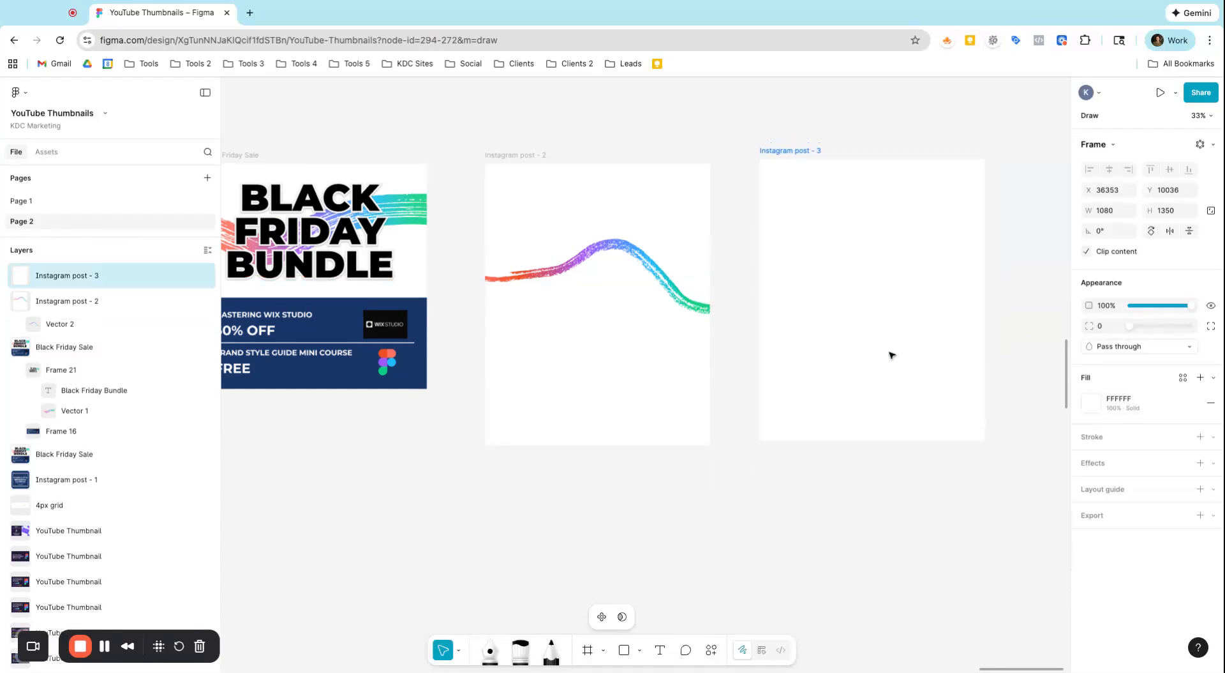
Give the new frame a linear gradient fill running diagonally from its upper-left corner to its lower-right corner.
{"action": "left_click", "coordinate": [1090, 400]}
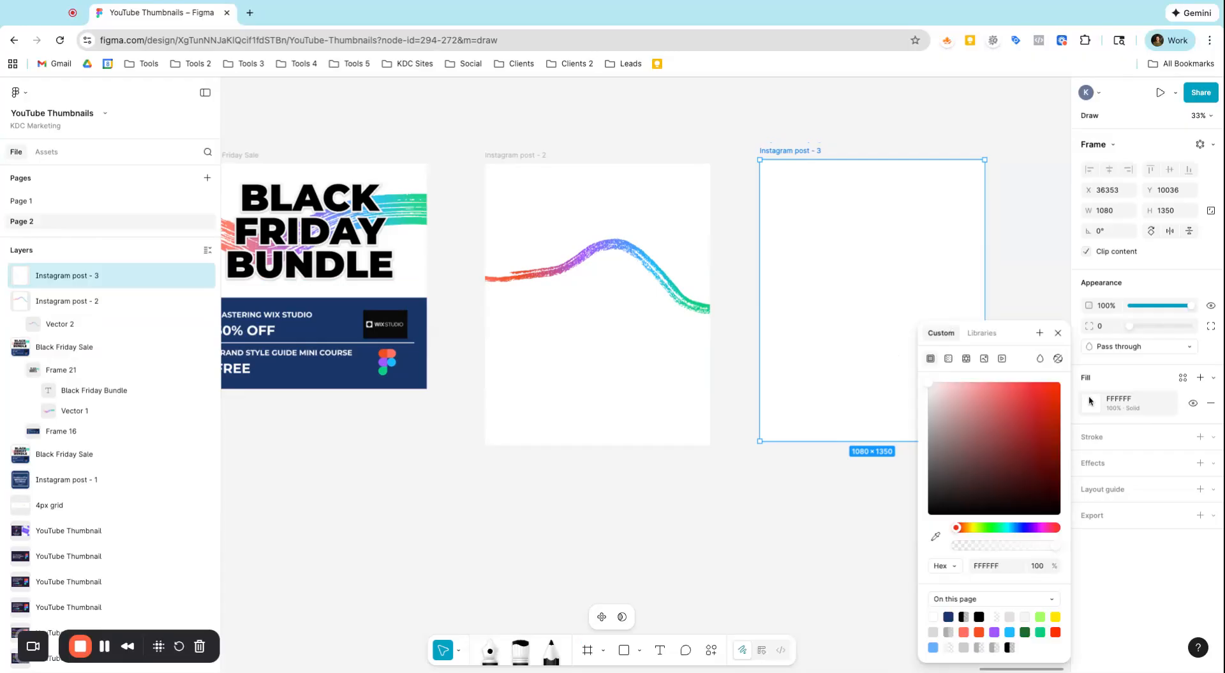
{"action": "left_click", "coordinate": [947, 360]}
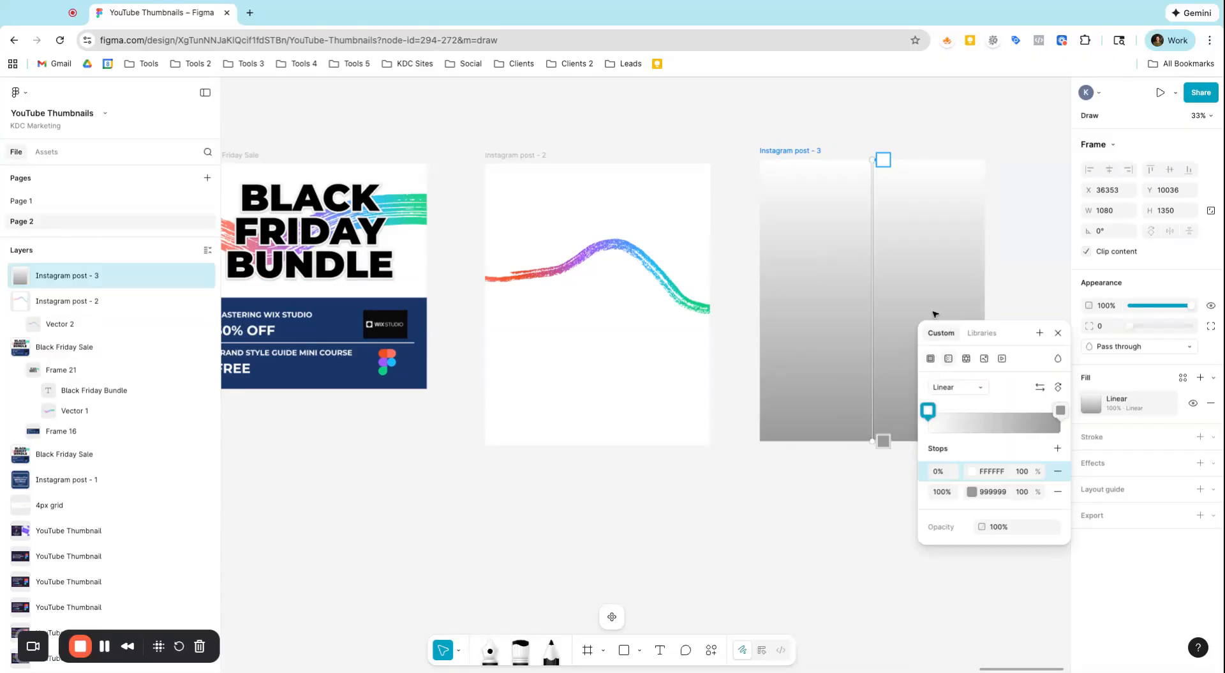
{"action": "left_click_drag", "start_coordinate": [874, 160], "coordinate": [770, 160]}
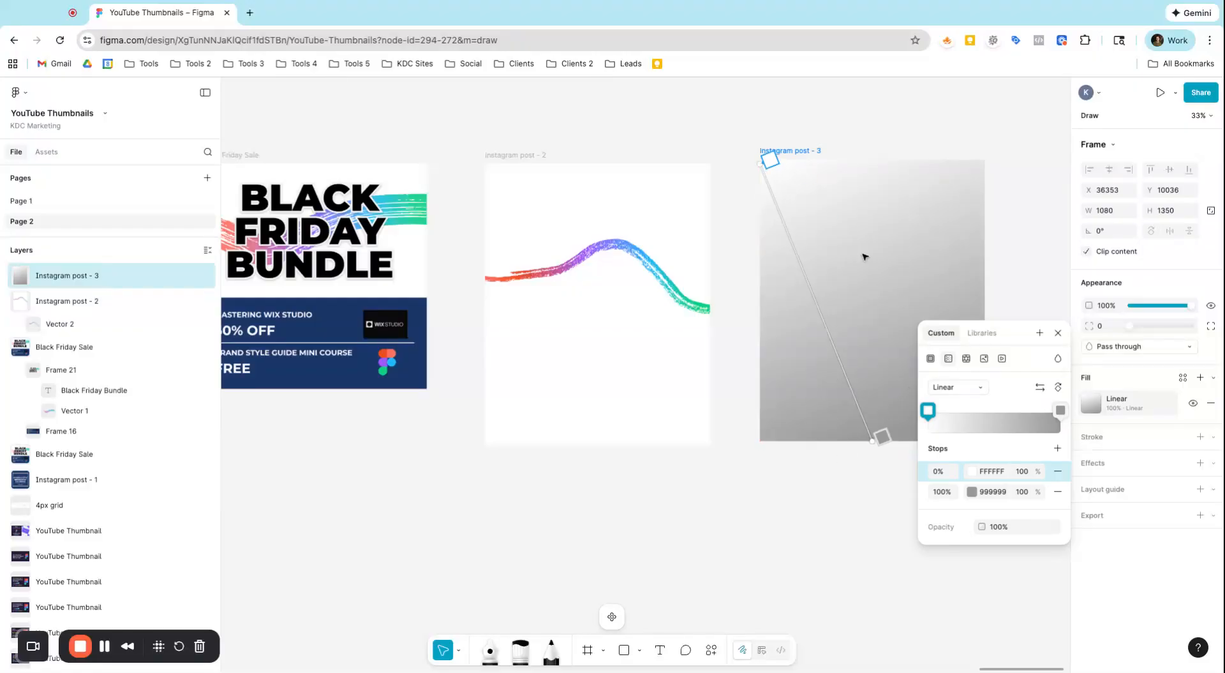
{"action": "scroll", "coordinate": [865, 257], "scroll_direction": "right", "scroll_amount": 5}
{"action": "left_click", "coordinate": [758, 434]}
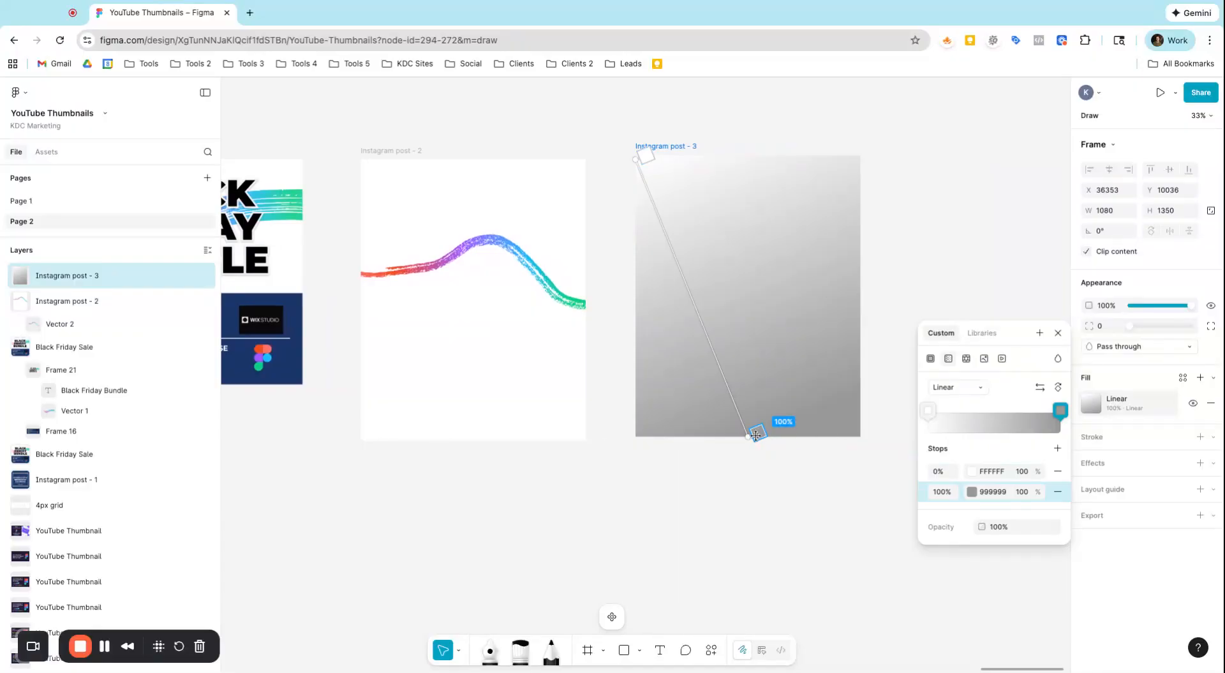
{"action": "left_click_drag", "start_coordinate": [750, 434], "coordinate": [869, 431]}
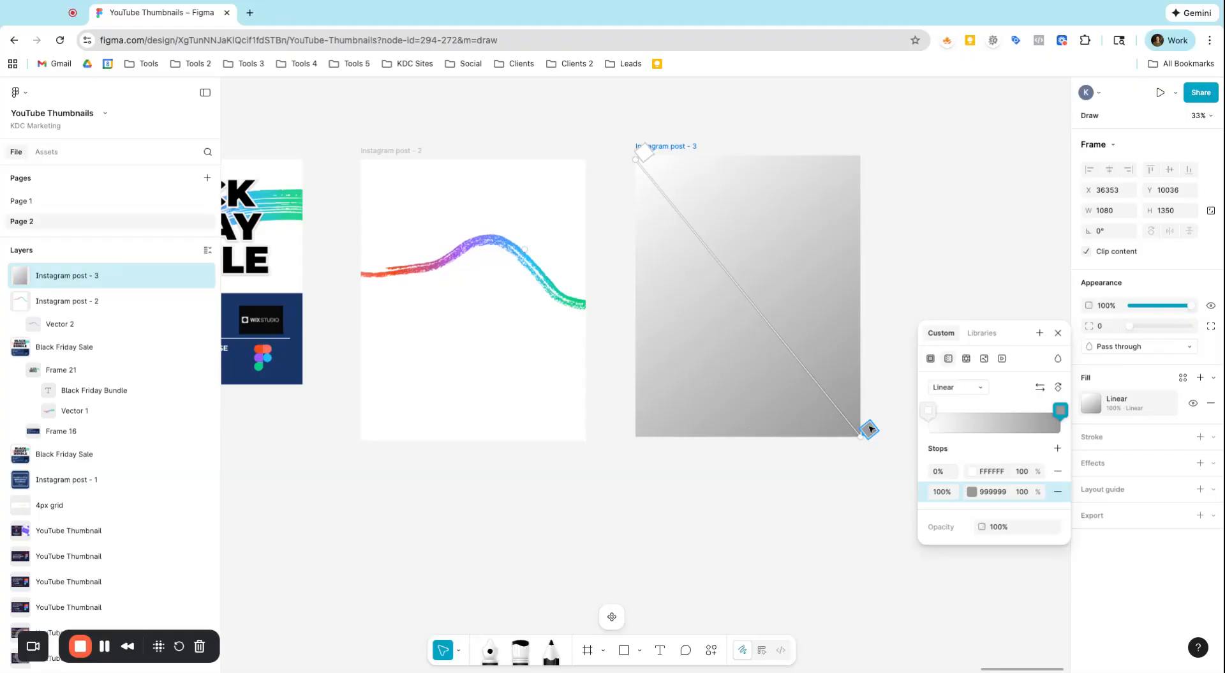
Sample the brush stroke's green 38D89A for the 100% gradient stop and its coral FC7056 for the 0% stop.
{"action": "left_click", "coordinate": [976, 492]}
{"action": "left_click", "coordinate": [974, 494]}
{"action": "left_click", "coordinate": [783, 536]}
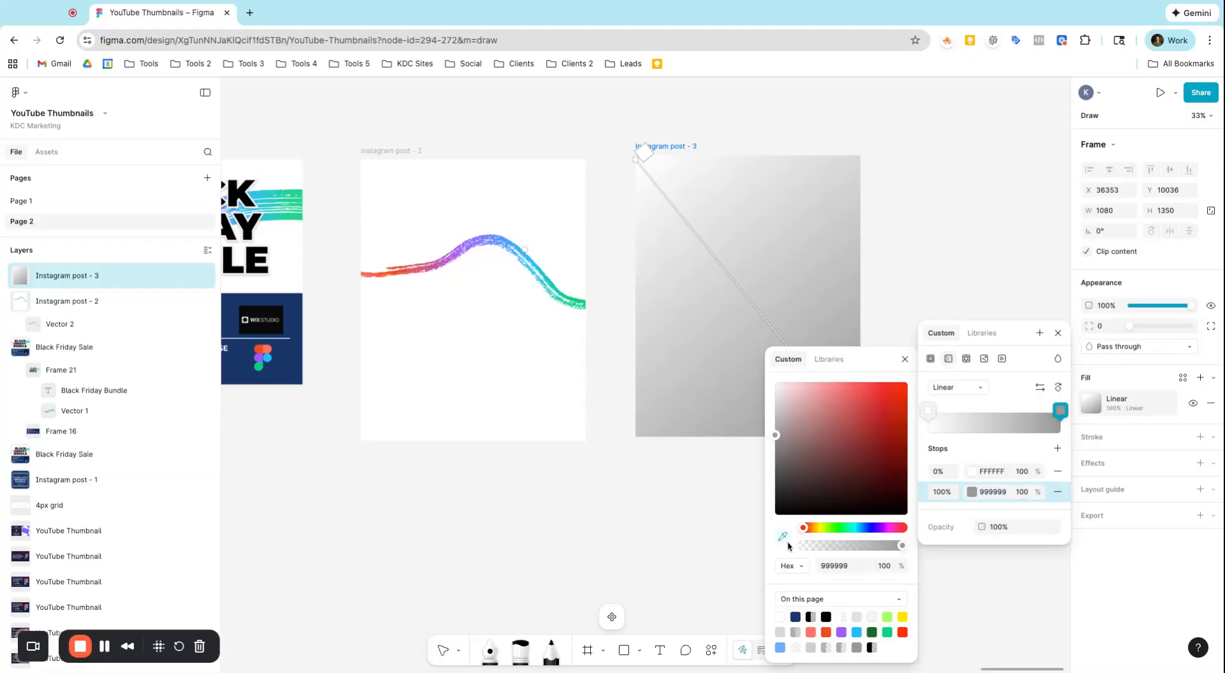
{"action": "left_click", "coordinate": [579, 300]}
{"action": "left_click", "coordinate": [579, 300]}
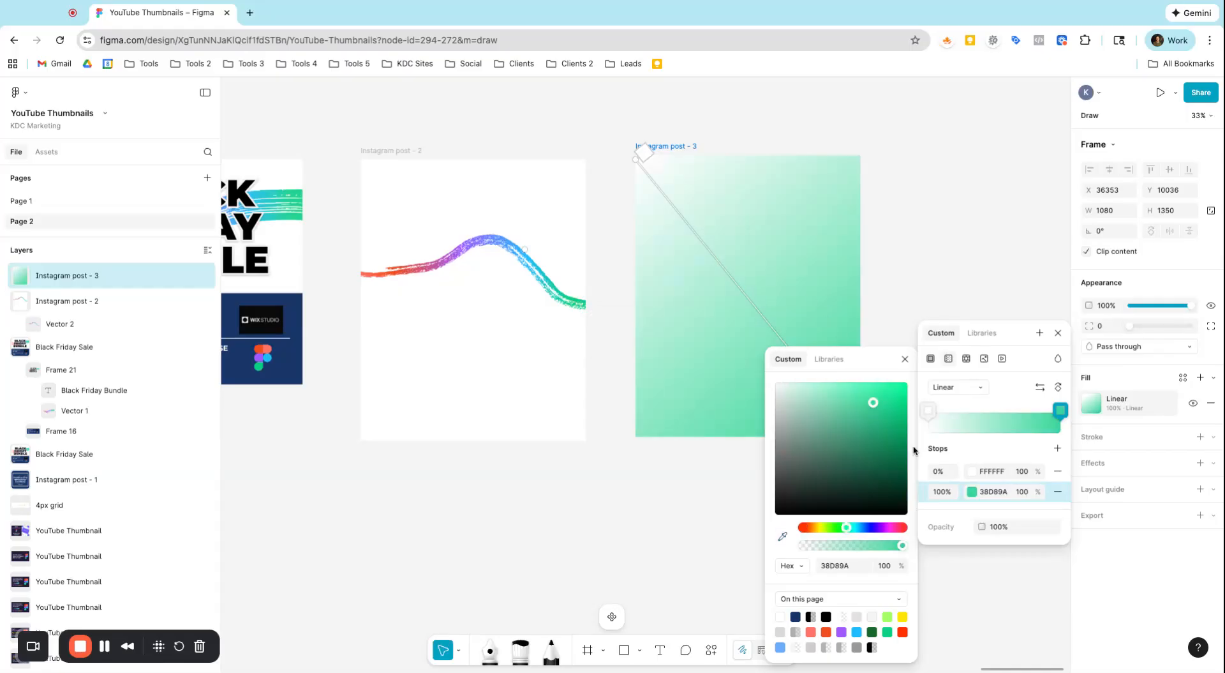
{"action": "left_click", "coordinate": [970, 472]}
{"action": "left_click", "coordinate": [783, 536]}
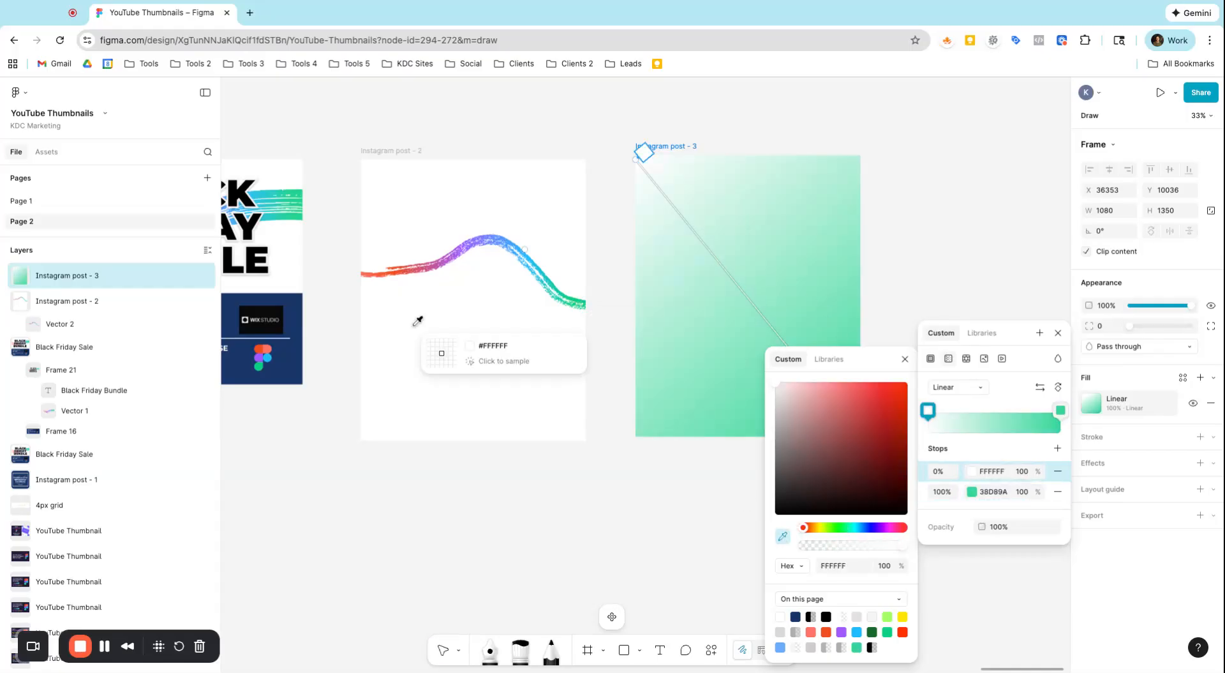
{"action": "left_click", "coordinate": [370, 270]}
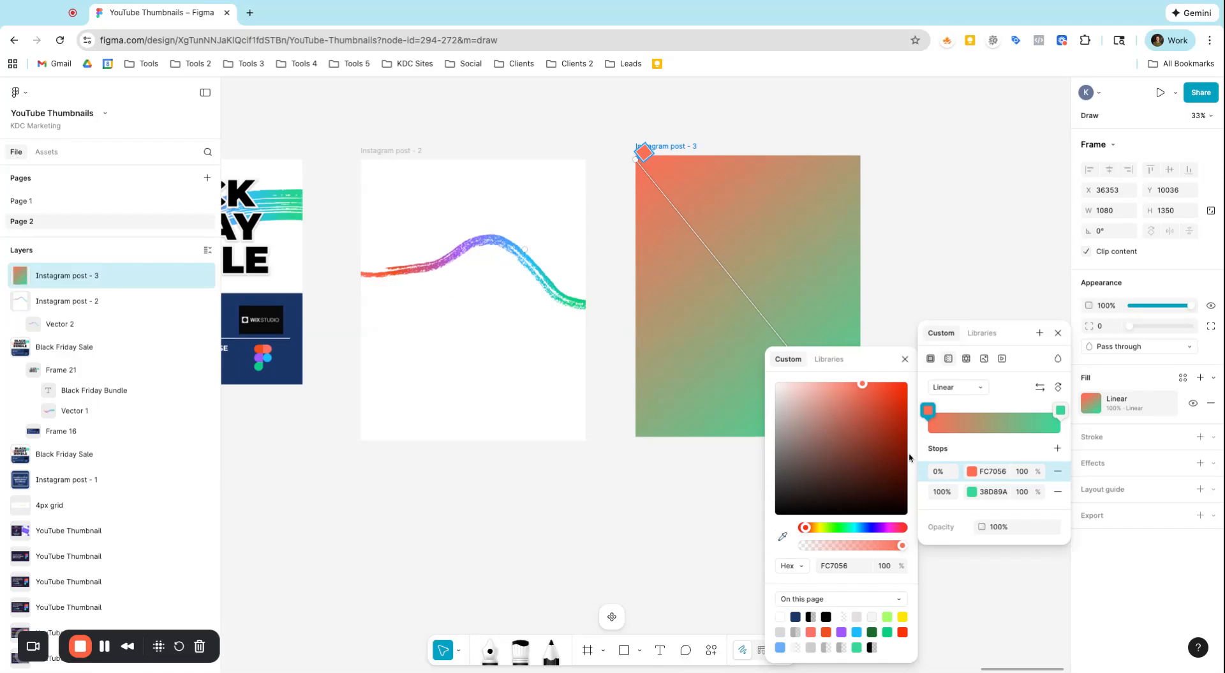
Add three gradient stops and space the stops after the first at 15%, 44%, 74% and 93%.
{"action": "left_click", "coordinate": [1056, 448]}
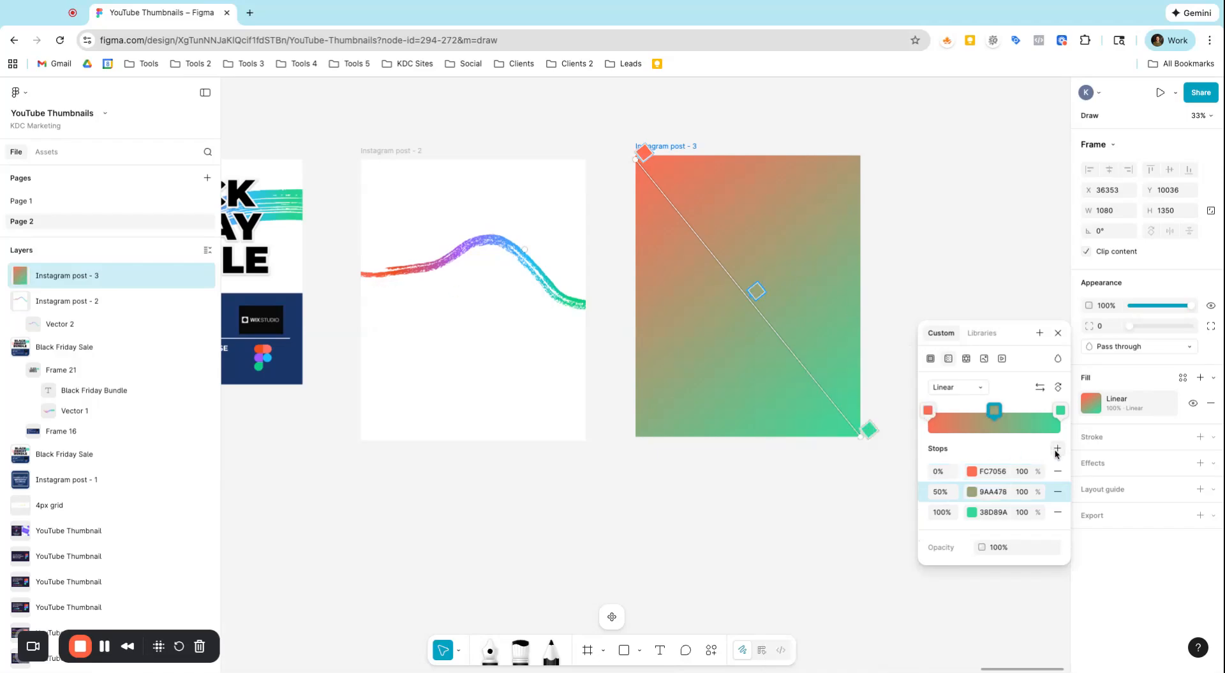
{"action": "left_click", "coordinate": [1056, 448]}
{"action": "left_click", "coordinate": [1056, 449]}
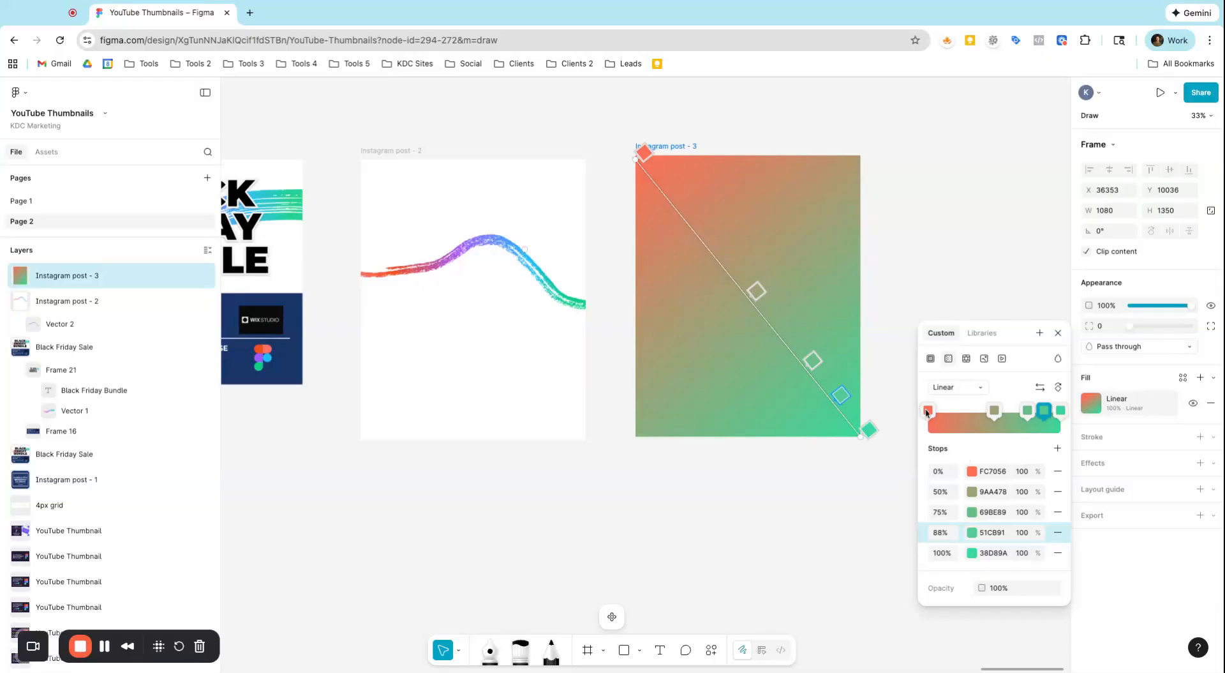
{"action": "left_click_drag", "start_coordinate": [994, 410], "coordinate": [949, 410]}
{"action": "left_click_drag", "start_coordinate": [1027, 410], "coordinate": [982, 415]}
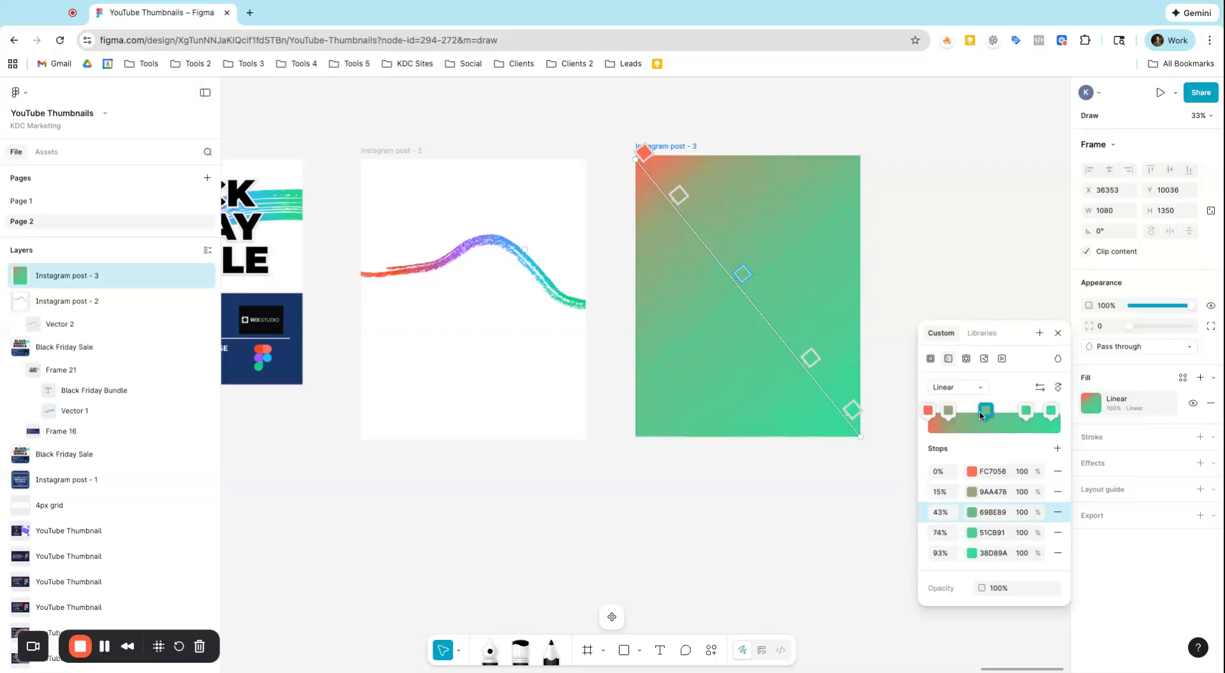
Shift the hues of the middle stops to 51CBC5 at 74%, B1BE69 at 44% and A49578 at 15%.
{"action": "left_click", "coordinate": [972, 532]}
{"action": "left_click_drag", "start_coordinate": [848, 529], "coordinate": [852, 528]}
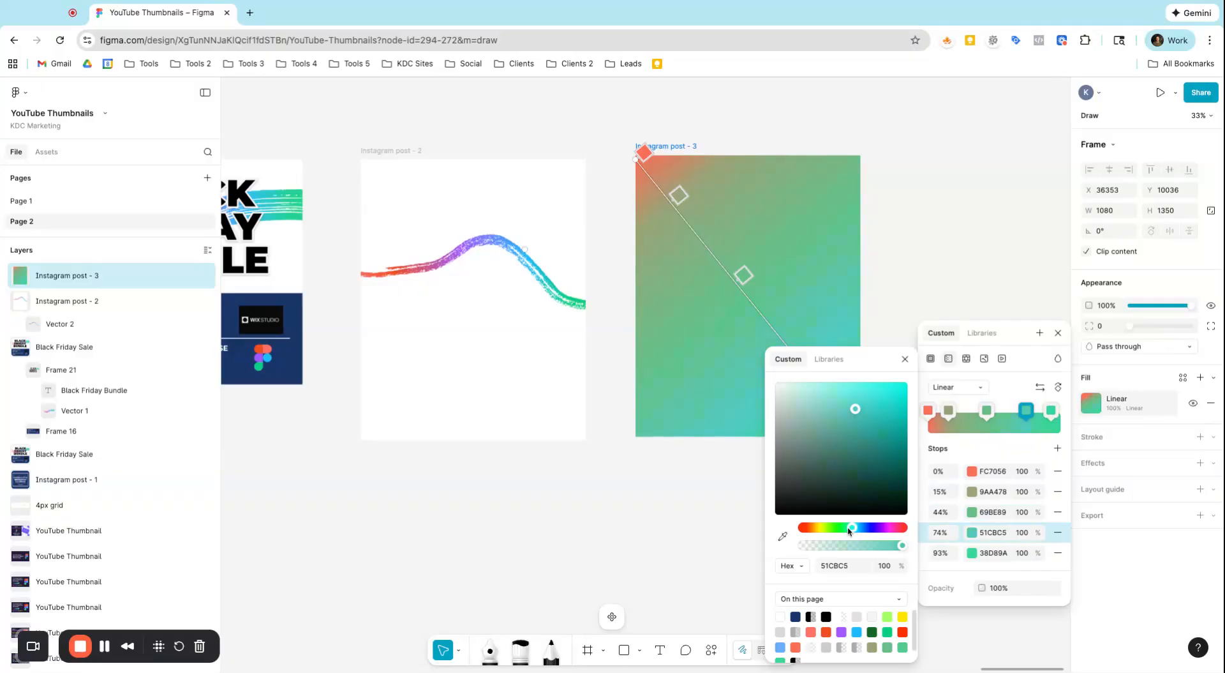
{"action": "left_click", "coordinate": [968, 511]}
{"action": "left_click", "coordinate": [967, 514]}
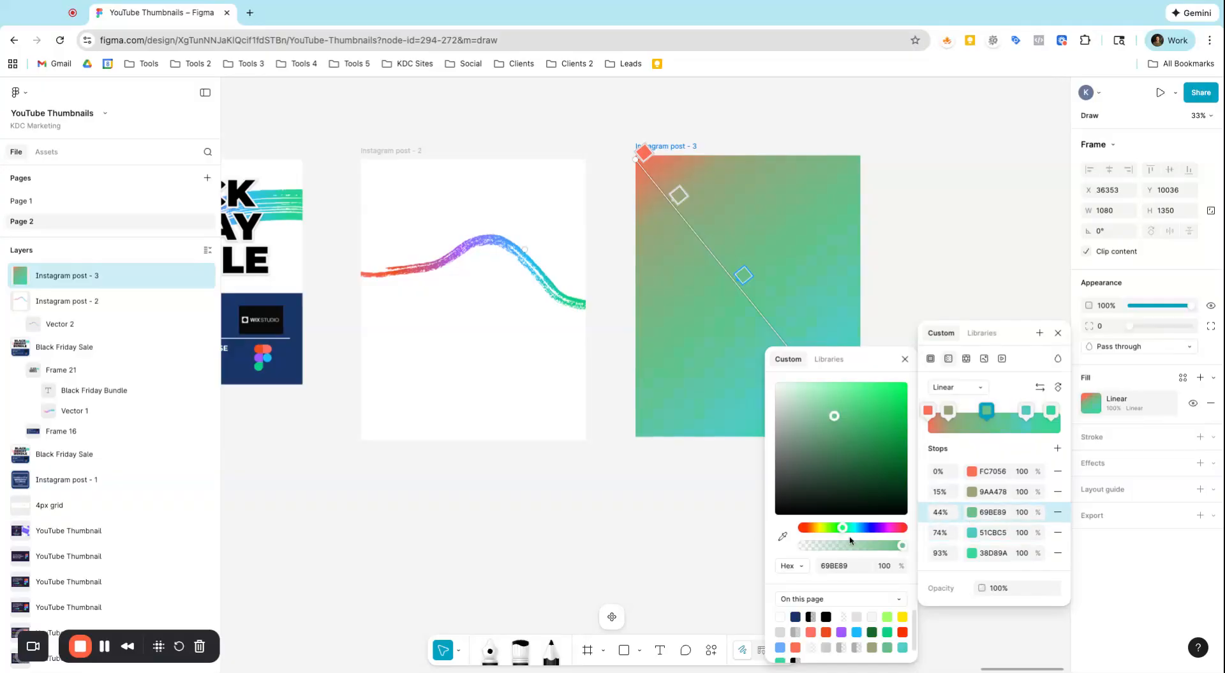
{"action": "left_click_drag", "start_coordinate": [844, 530], "coordinate": [822, 529]}
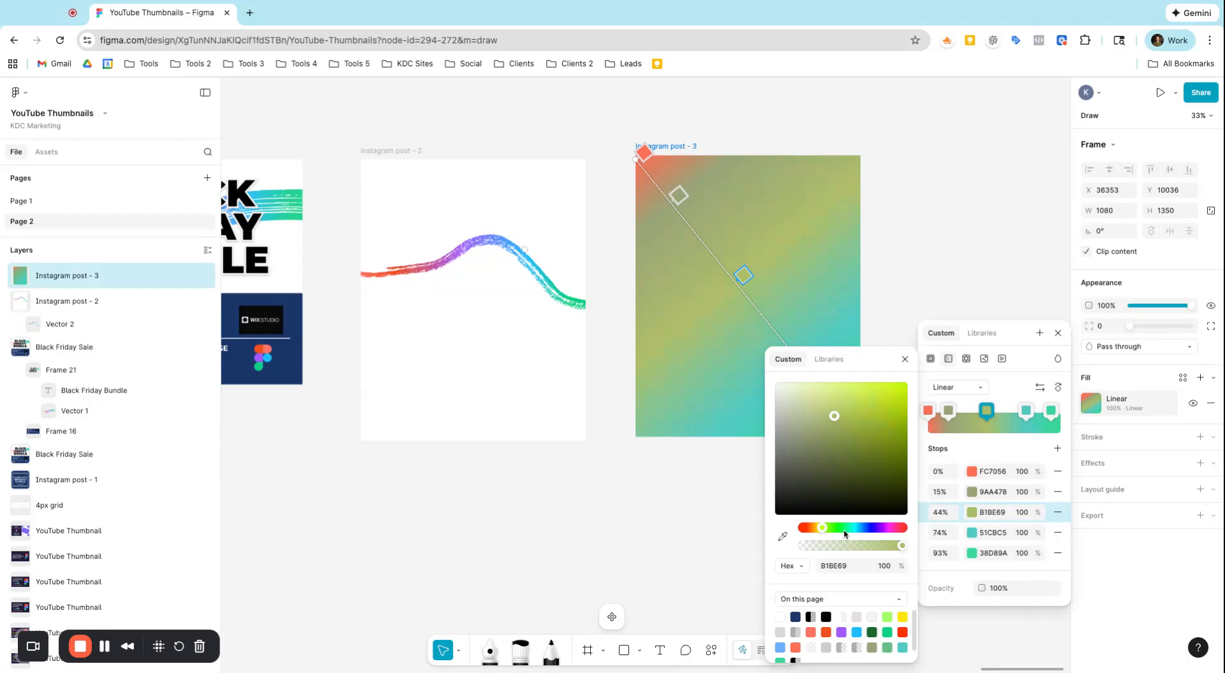
{"action": "left_click", "coordinate": [969, 494]}
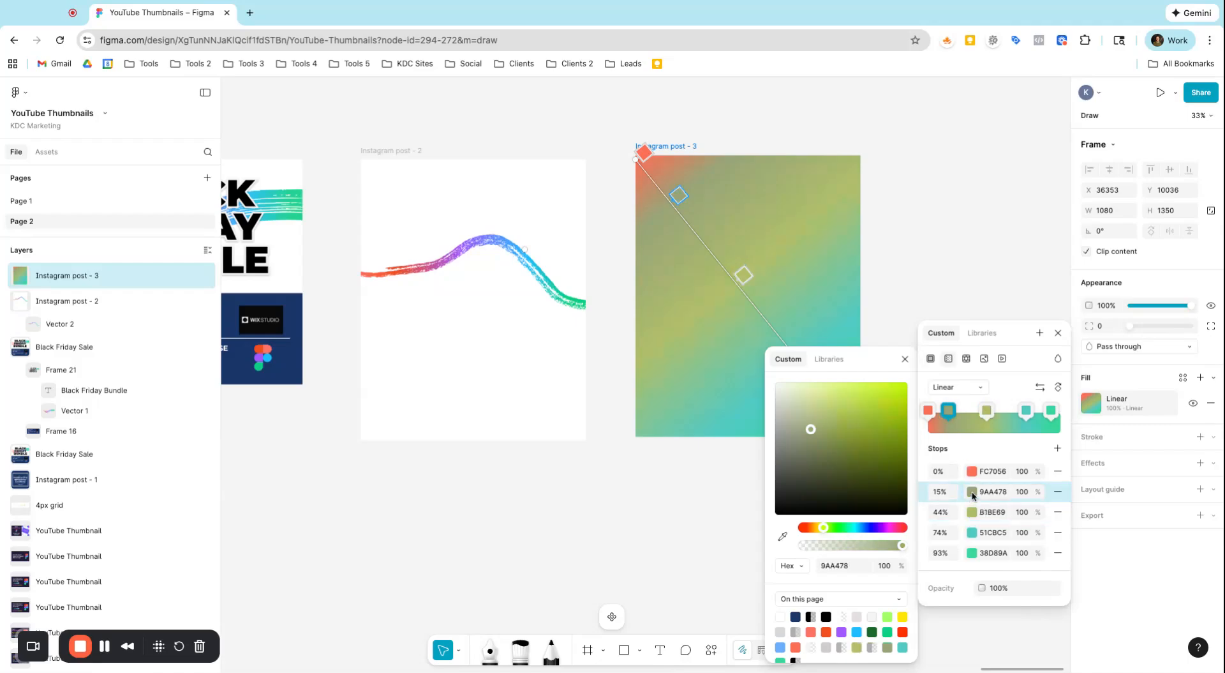
{"action": "left_click_drag", "start_coordinate": [824, 529], "coordinate": [814, 529]}
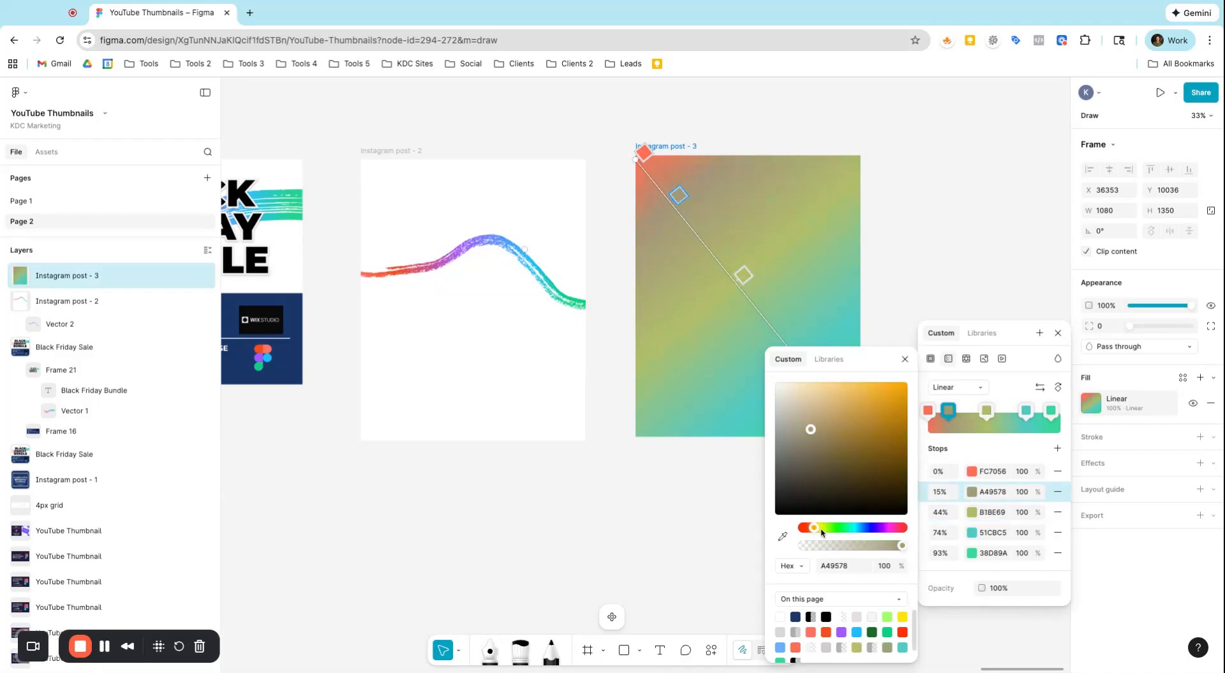
{"action": "key", "text": "Escape"}
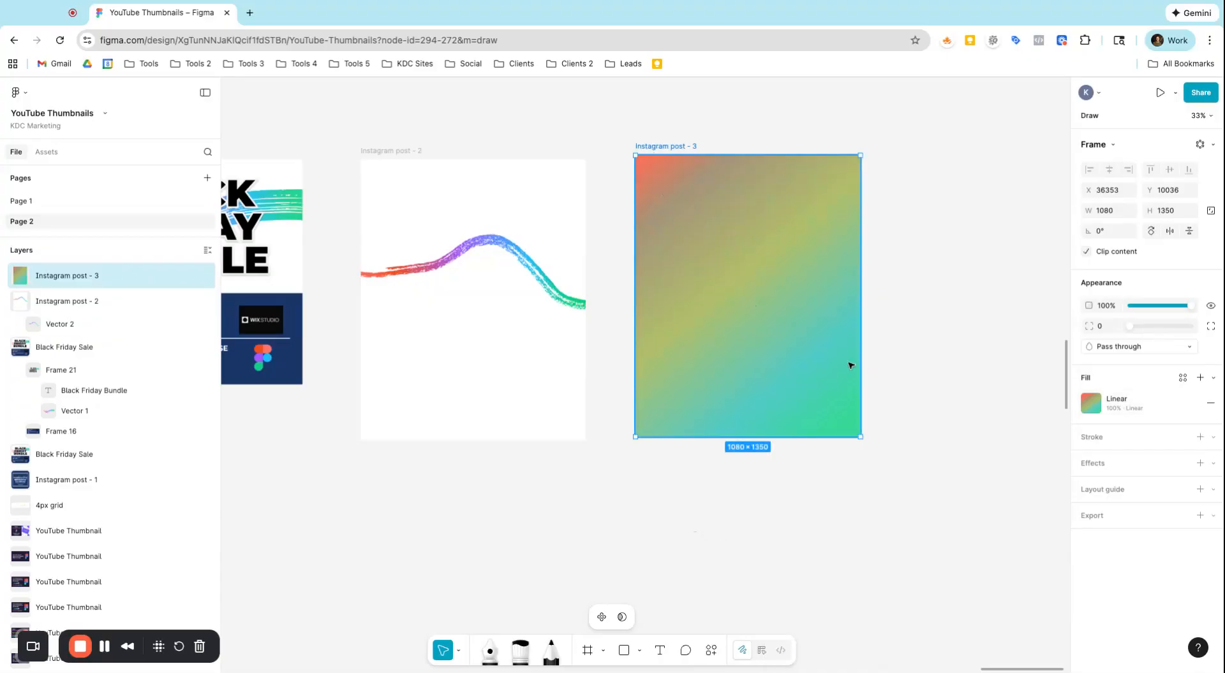
Try the frame's gradient as Radial, compare the other types, and switch it to Diamond.
{"action": "scroll", "coordinate": [782, 222], "scroll_direction": "up", "scroll_amount": 5}
{"action": "scroll", "coordinate": [782, 222], "scroll_direction": "down", "scroll_amount": 5}
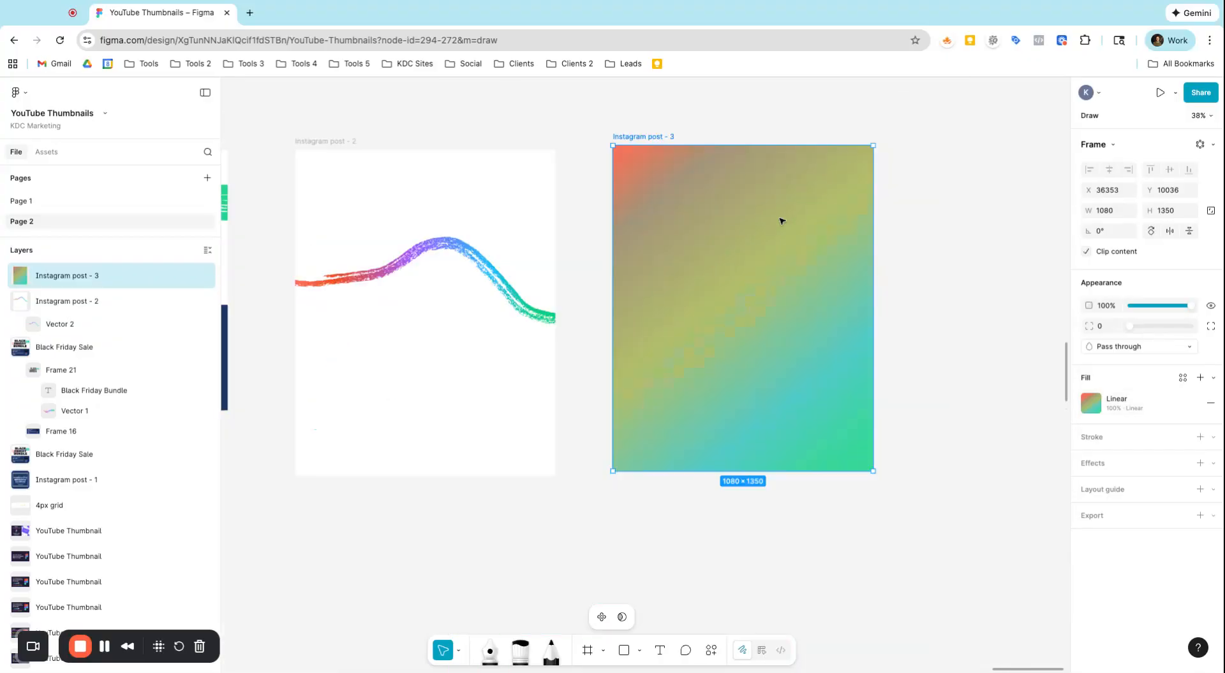
{"action": "left_click", "coordinate": [1093, 402]}
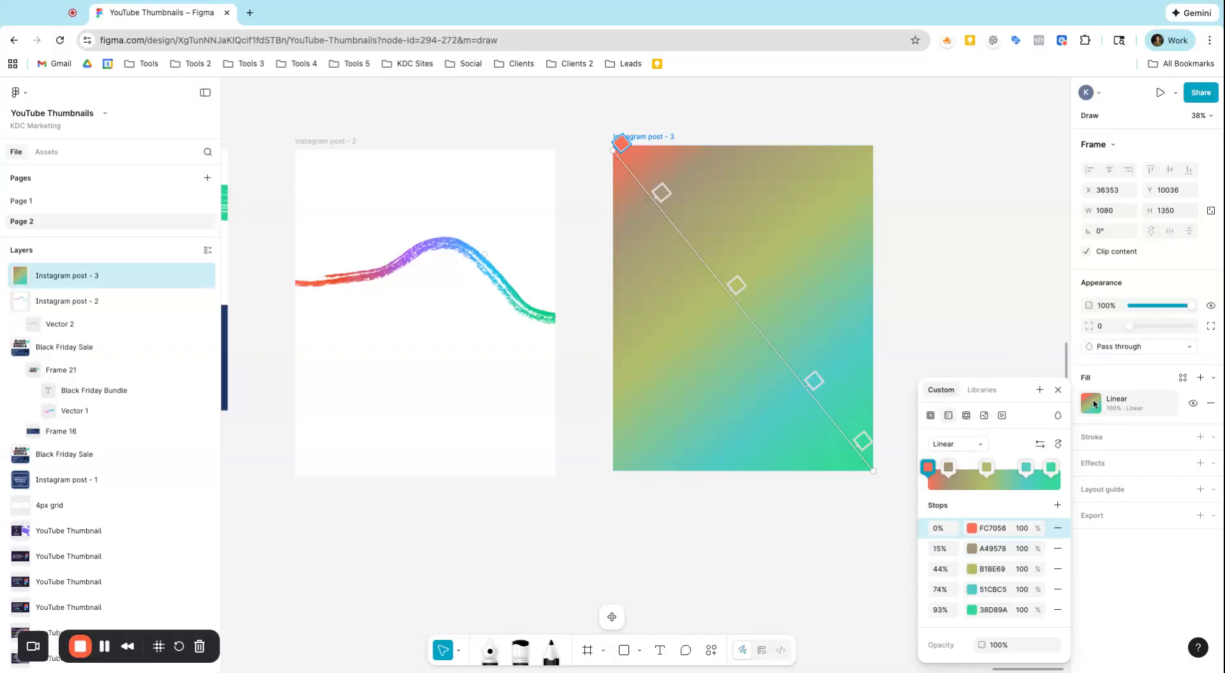
{"action": "left_click", "coordinate": [983, 444]}
{"action": "left_click", "coordinate": [973, 458]}
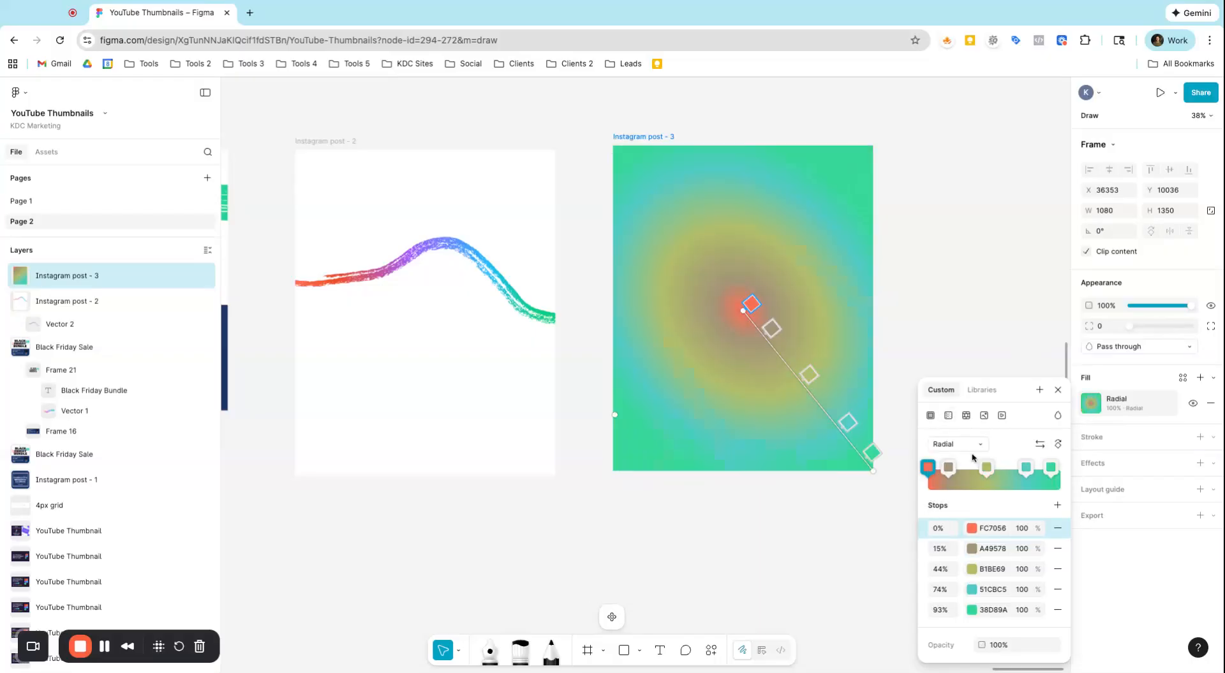
{"action": "left_click", "coordinate": [973, 447]}
{"action": "left_click", "coordinate": [973, 459]}
{"action": "left_click", "coordinate": [973, 447]}
{"action": "left_click", "coordinate": [966, 457]}
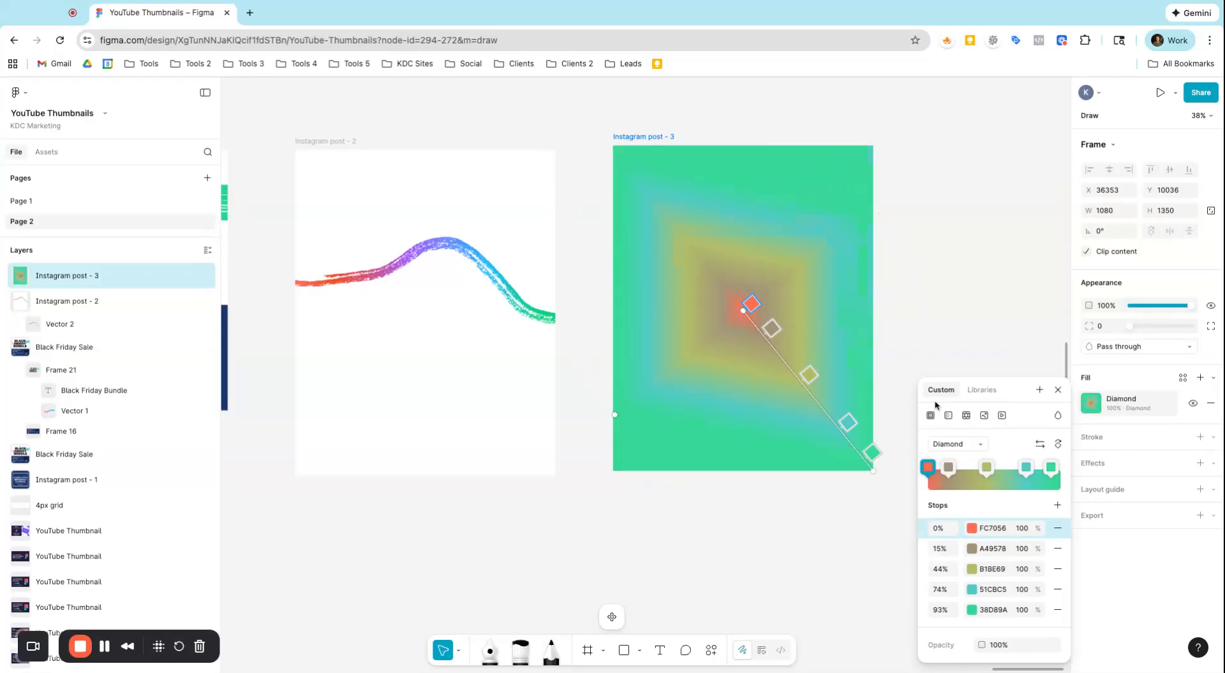
Set the frame's gradient to Linear and sample the Figma logo's orange F24E1E for the 15% stop.
{"action": "left_click", "coordinate": [954, 440]}
{"action": "left_click", "coordinate": [953, 398]}
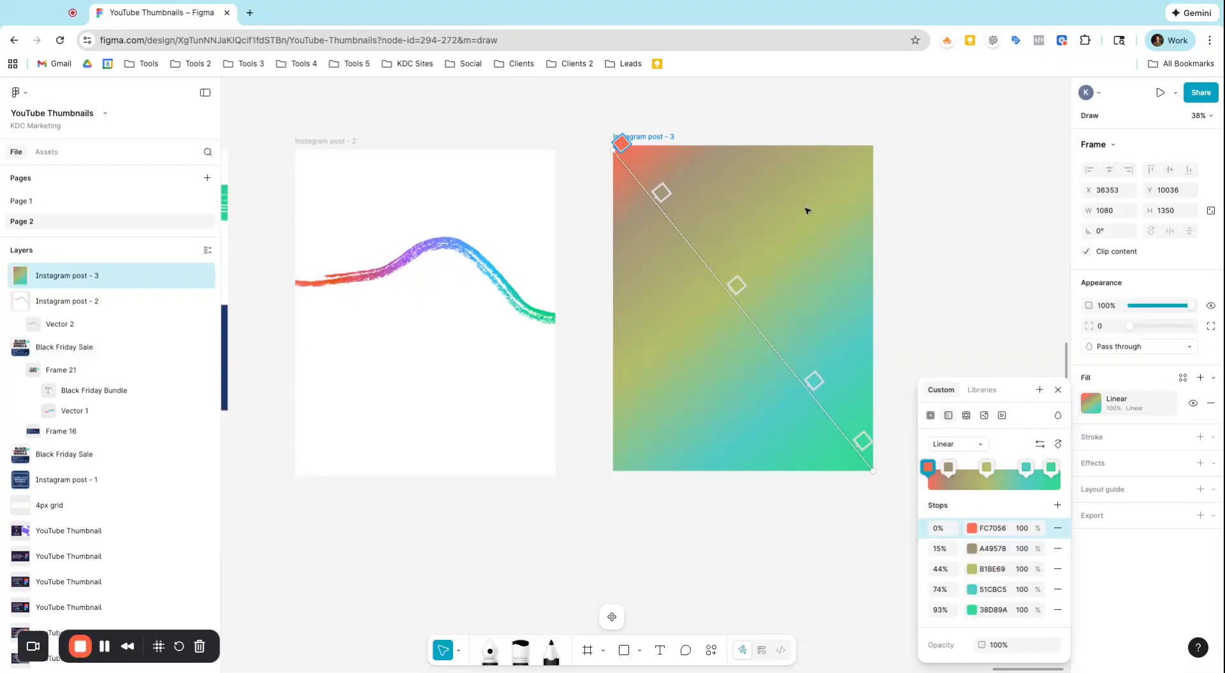
{"action": "scroll", "coordinate": [763, 281], "scroll_direction": "down", "scroll_amount": 3}
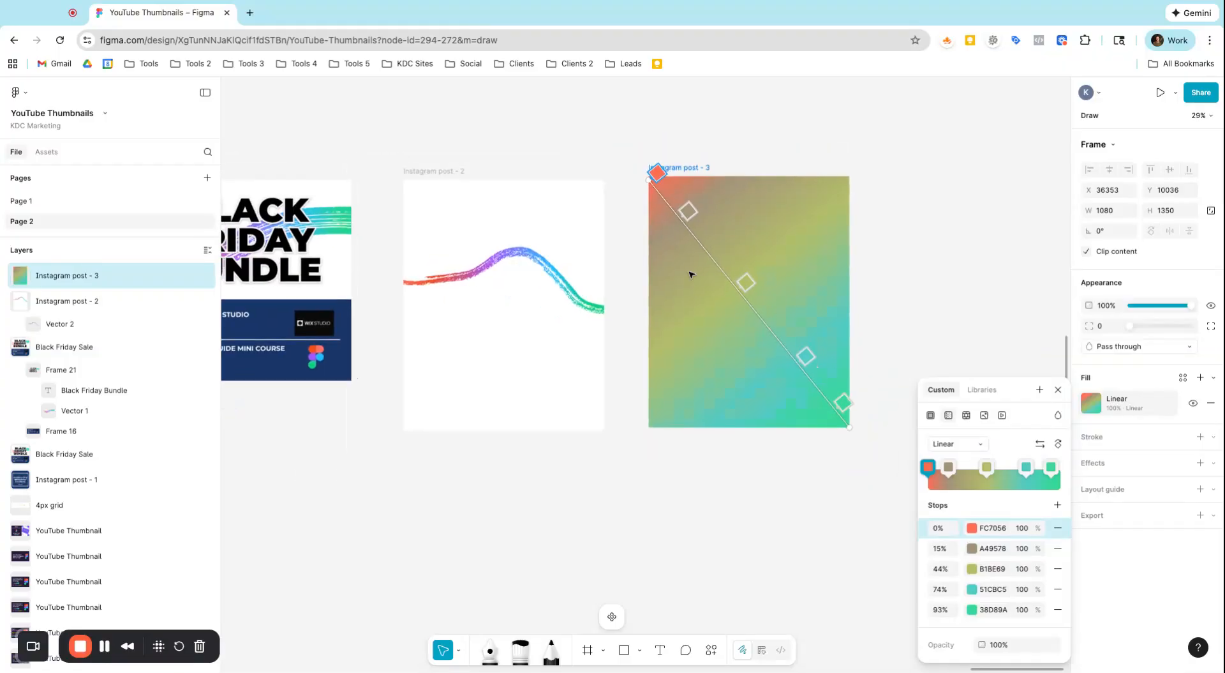
{"action": "left_click", "coordinate": [971, 548]}
{"action": "left_click", "coordinate": [782, 535]}
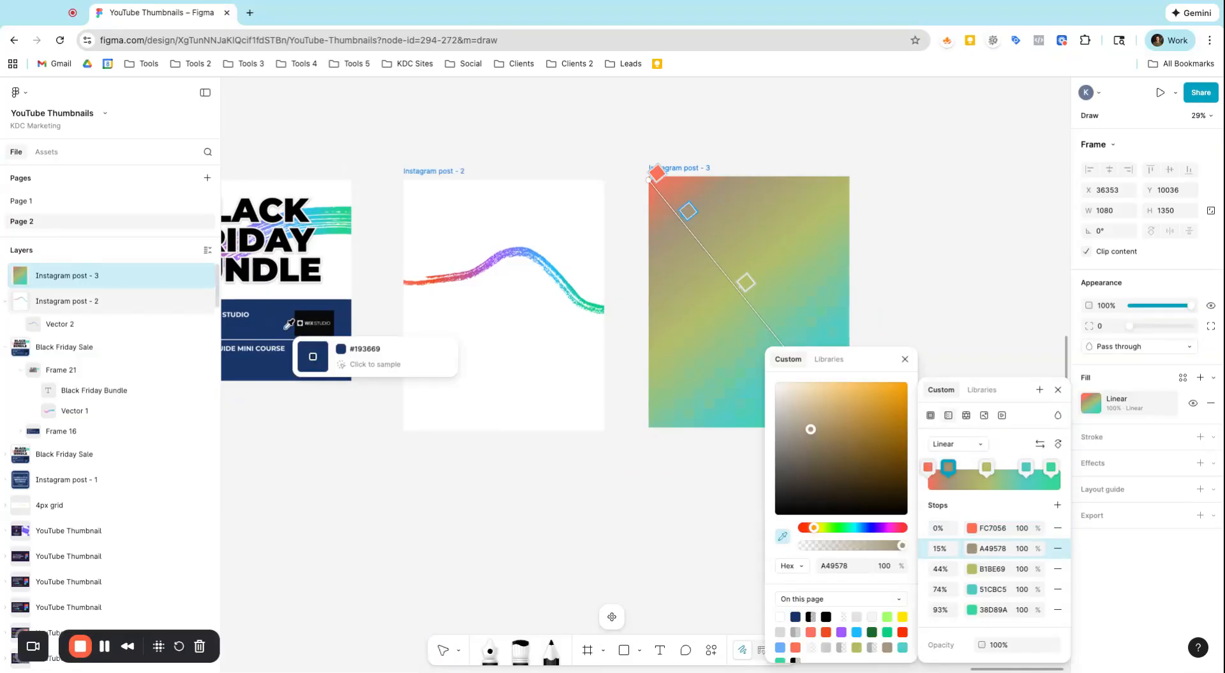
{"action": "left_click", "coordinate": [312, 350]}
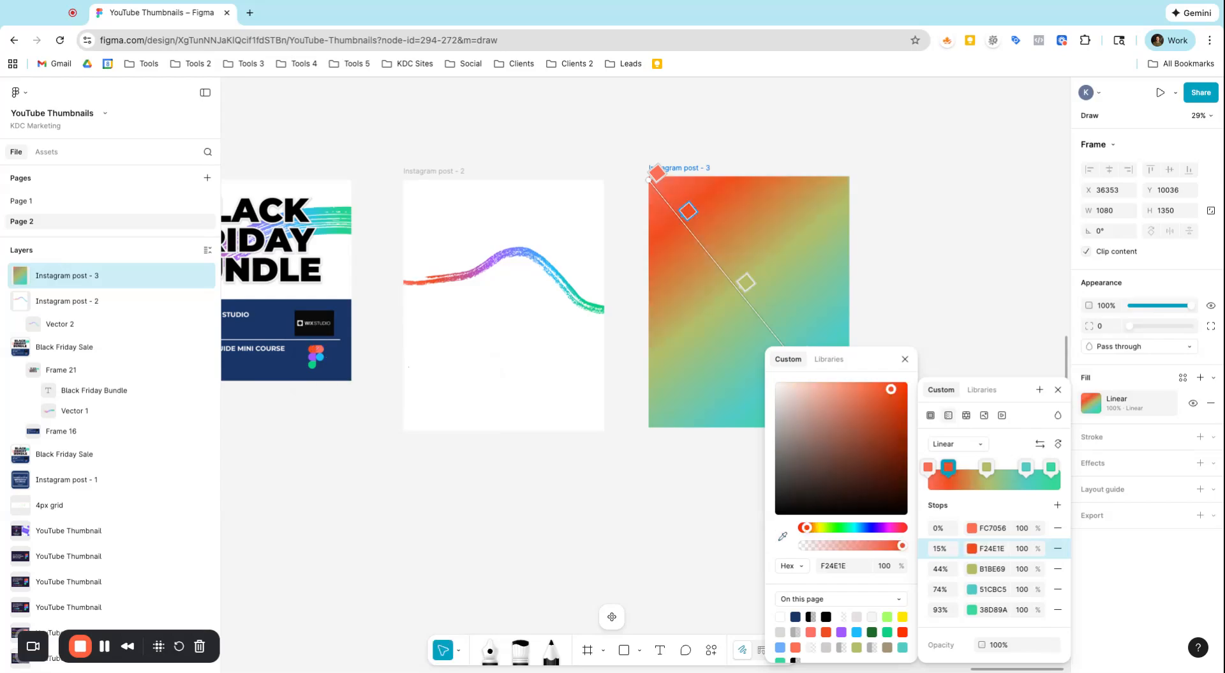
Sample the Figma logo's purple A259FF for the 44% stop and its blue 1ABCFE for the 74% stop.
{"action": "left_click", "coordinate": [971, 570]}
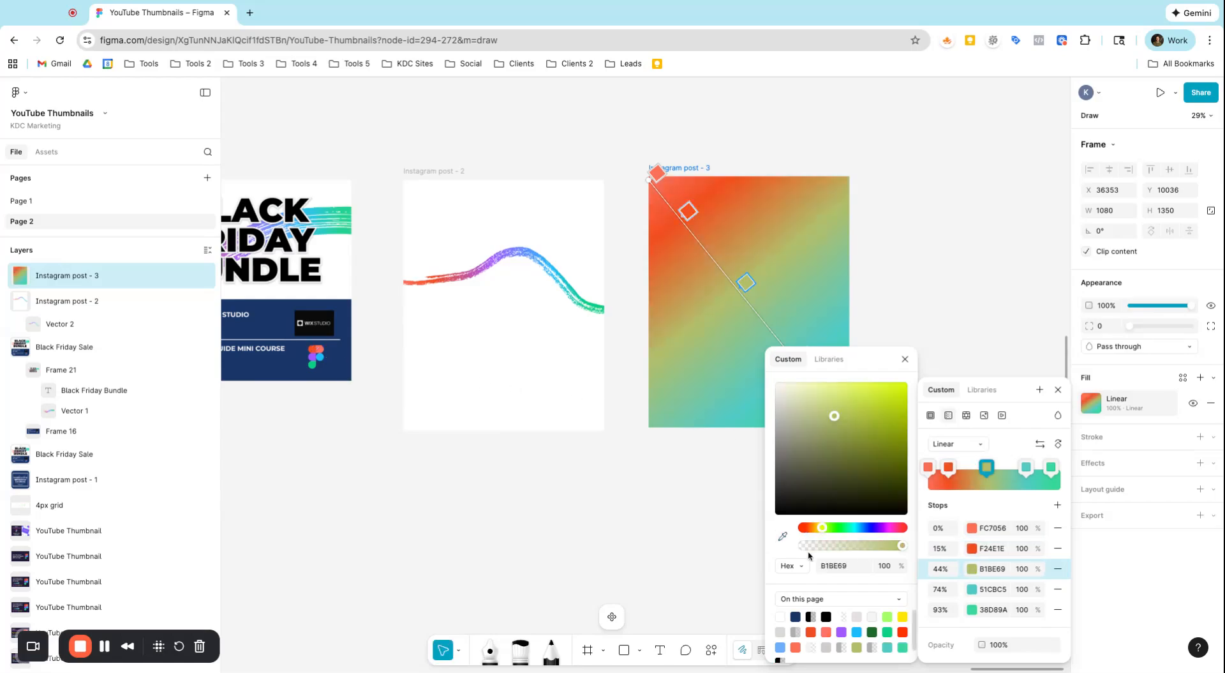
{"action": "left_click", "coordinate": [782, 536]}
{"action": "left_click", "coordinate": [314, 352]}
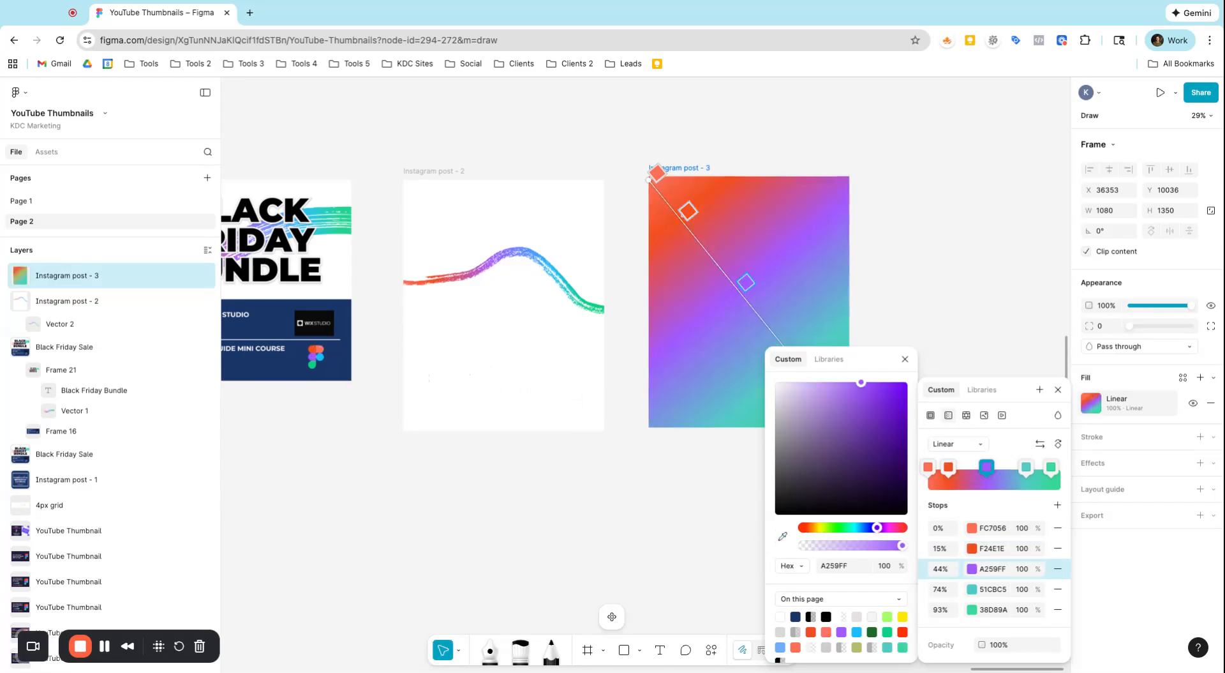
{"action": "left_click", "coordinate": [974, 591]}
{"action": "left_click", "coordinate": [782, 536]}
{"action": "left_click", "coordinate": [325, 352]}
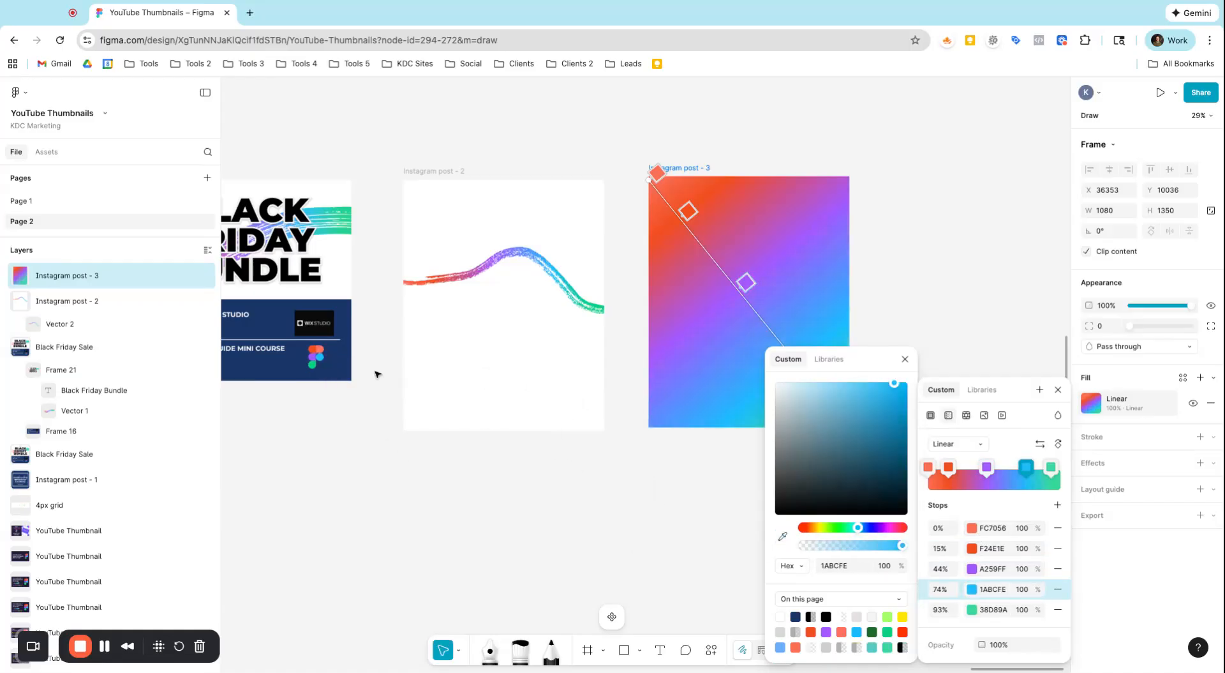
{"action": "left_click", "coordinate": [836, 287]}
Examine the recoloured gradient frame and compare it with the Black Friday graphics and the brush stroke frame.
{"action": "key", "text": "shift+2"}
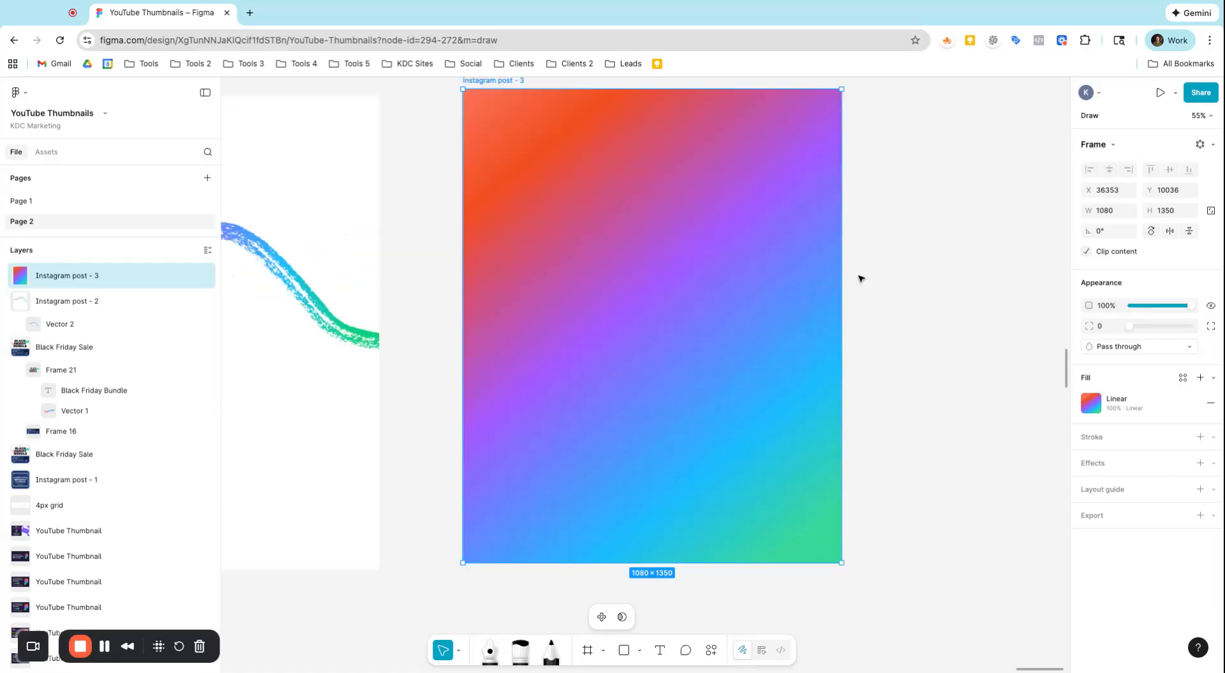
{"action": "scroll", "coordinate": [679, 268], "scroll_direction": "down", "scroll_amount": 5}
{"action": "scroll", "coordinate": [668, 266], "scroll_direction": "up", "scroll_amount": 5}
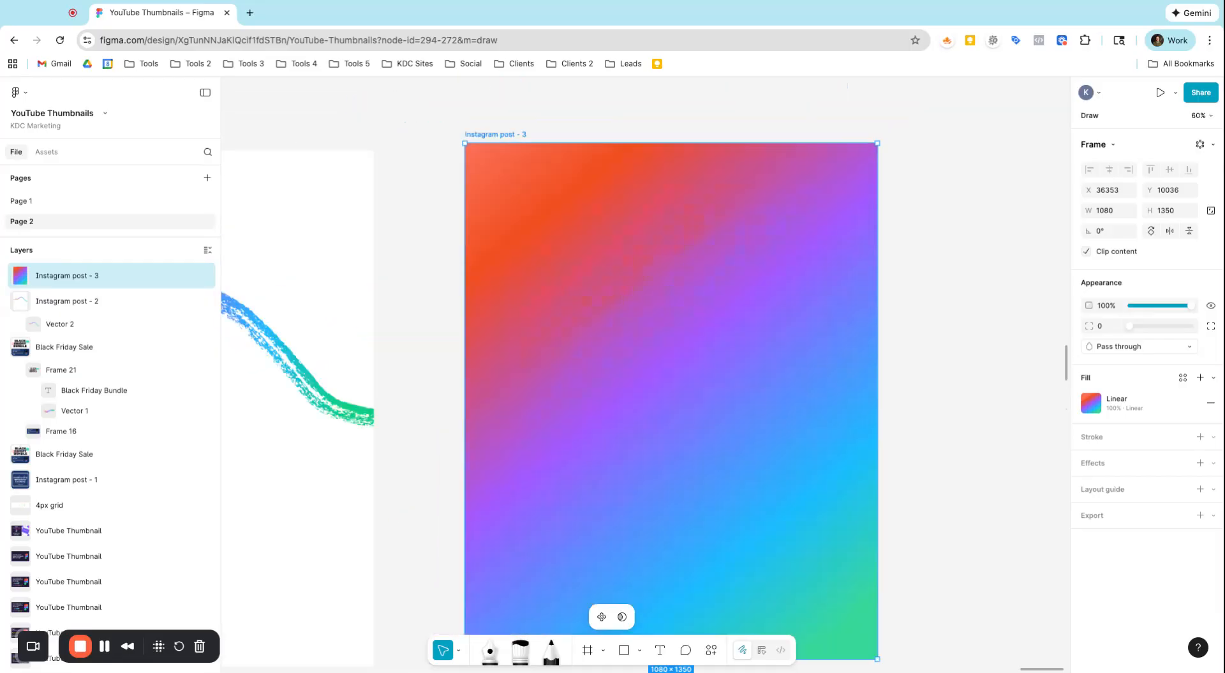
{"action": "scroll", "coordinate": [740, 279], "scroll_direction": "down", "scroll_amount": 3}
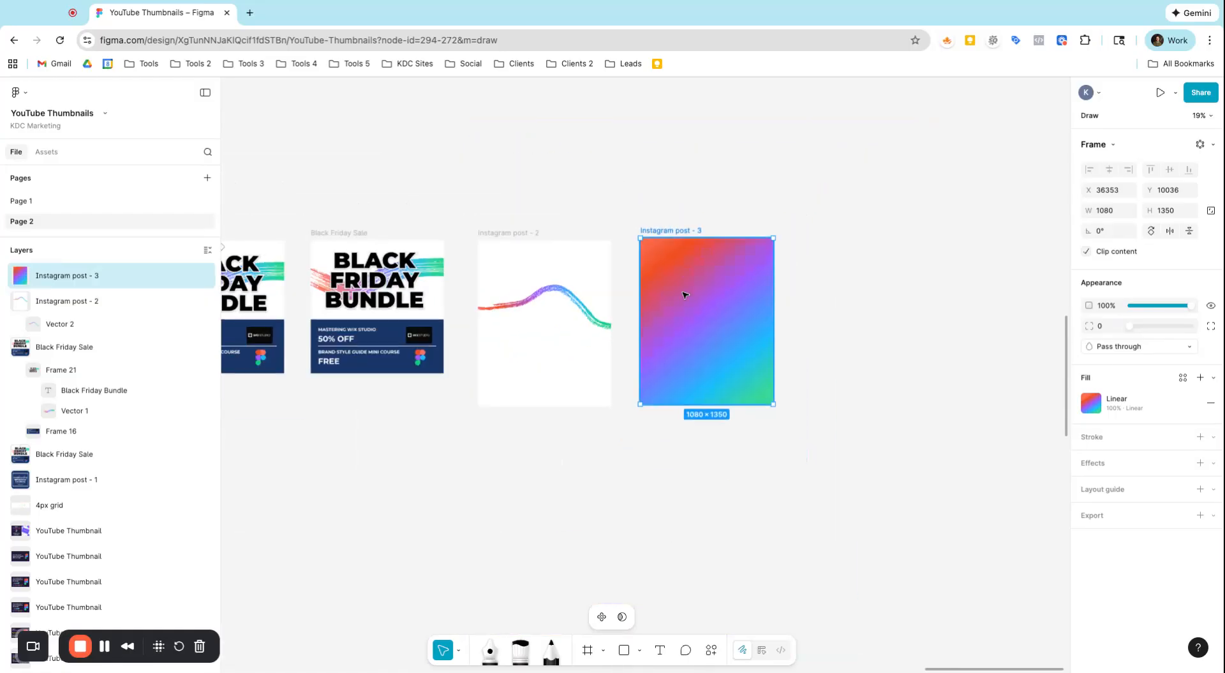
{"action": "scroll", "coordinate": [314, 258], "scroll_direction": "left", "scroll_amount": 5}
{"action": "scroll", "coordinate": [315, 257], "scroll_direction": "left", "scroll_amount": 5}
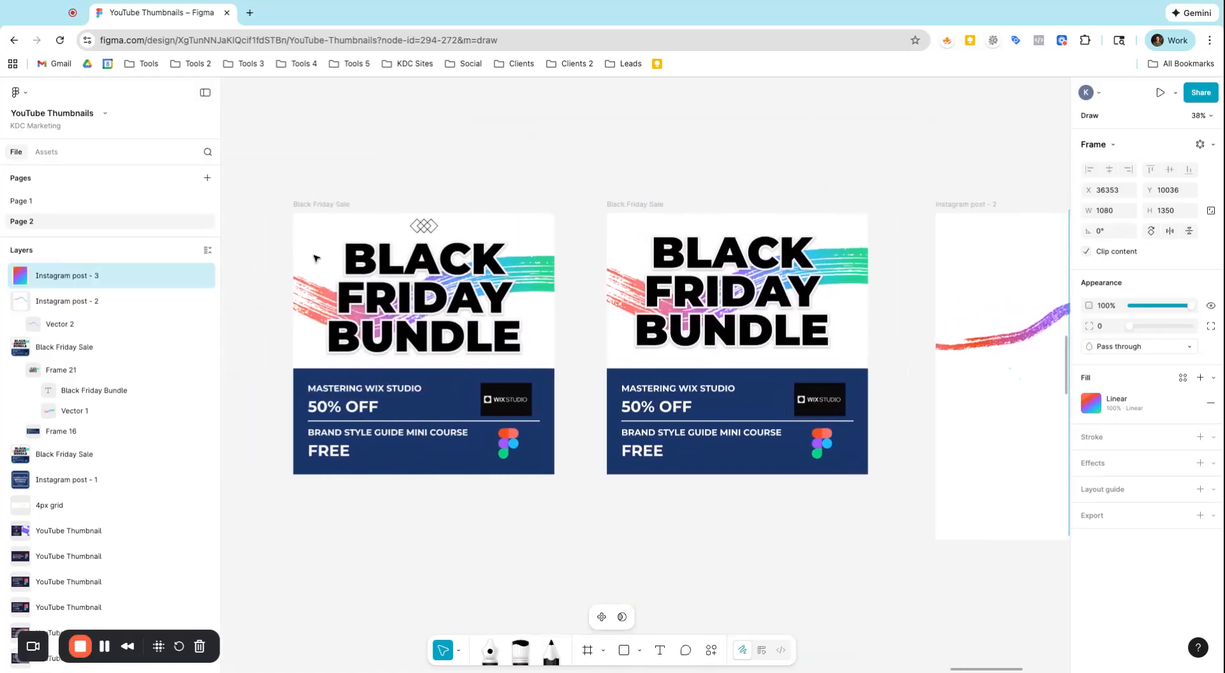
{"action": "scroll", "coordinate": [600, 300], "scroll_direction": "right", "scroll_amount": 3}
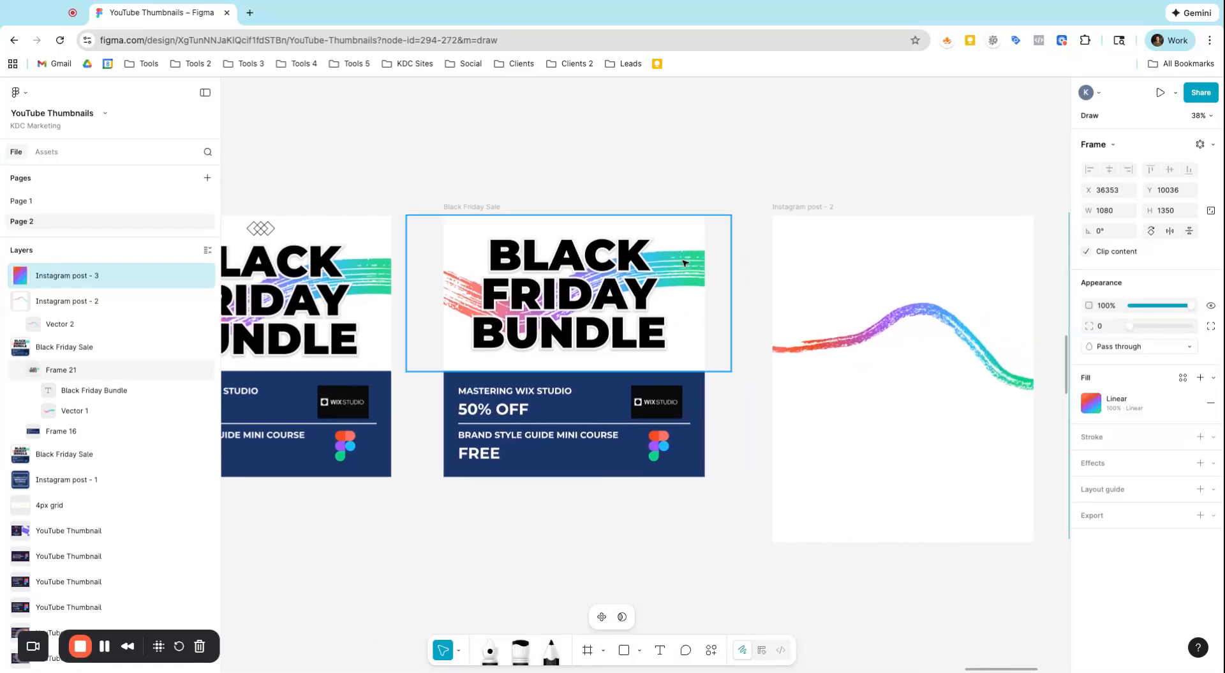
{"action": "scroll", "coordinate": [828, 306], "scroll_direction": "right", "scroll_amount": 4}
{"action": "scroll", "coordinate": [828, 308], "scroll_direction": "right", "scroll_amount": 8}
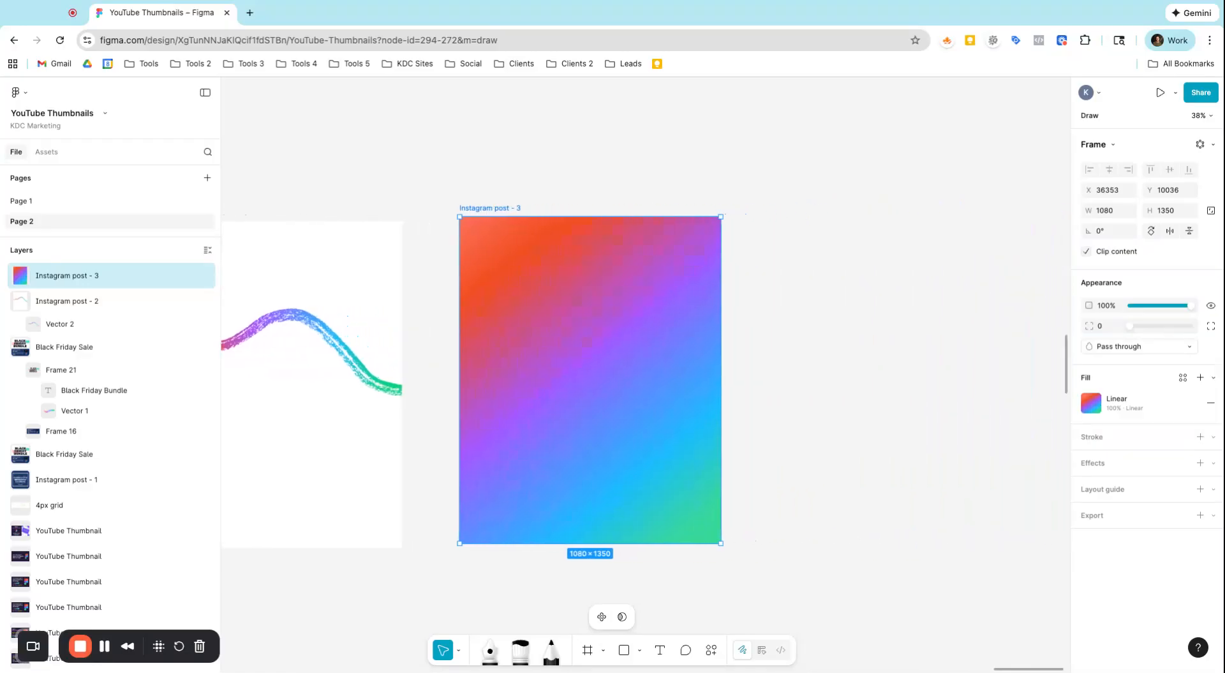
Add four intermediate stops to the frame's linear gradient at 7%, 30%, 59% and 83%.
{"action": "left_click", "coordinate": [1090, 402]}
{"action": "left_click_drag", "start_coordinate": [945, 474], "coordinate": [949, 471]}
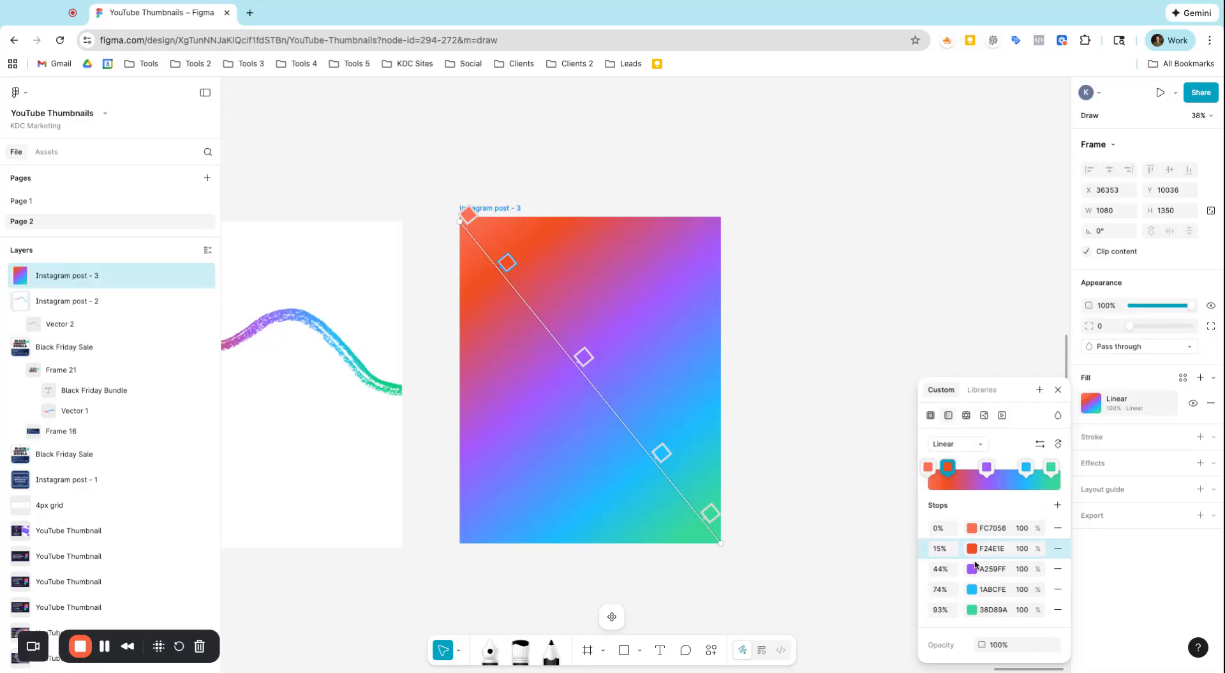
{"action": "left_click", "coordinate": [1057, 506]}
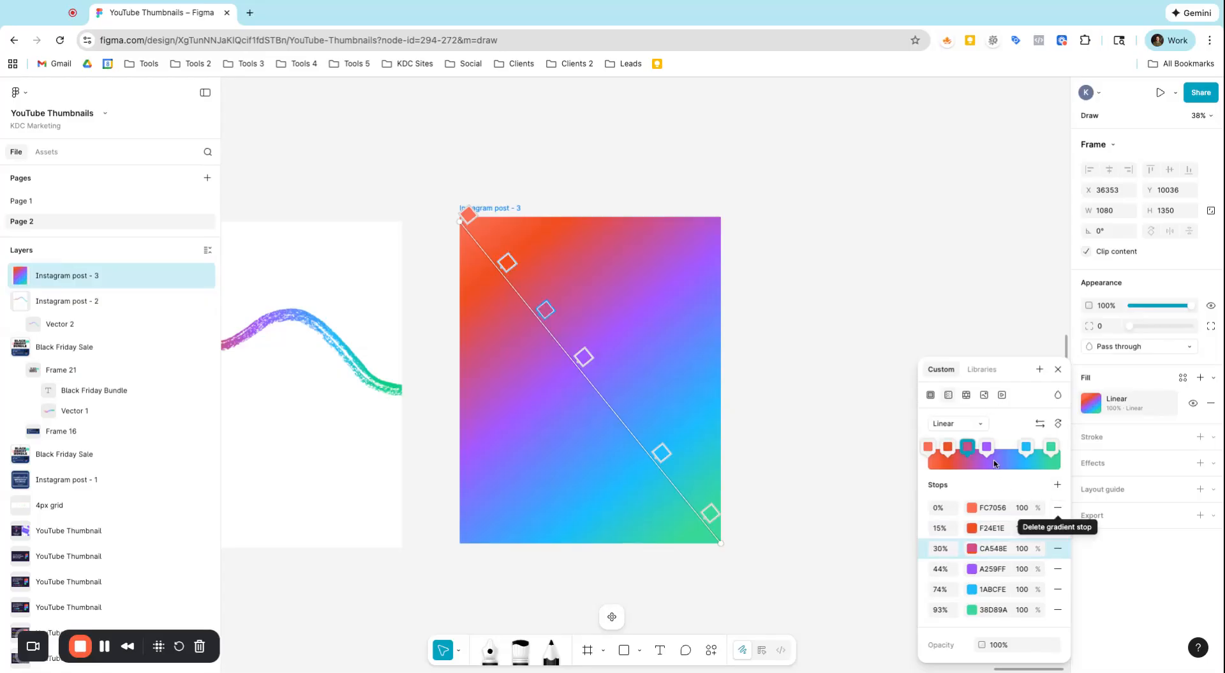
{"action": "left_click", "coordinate": [971, 569]}
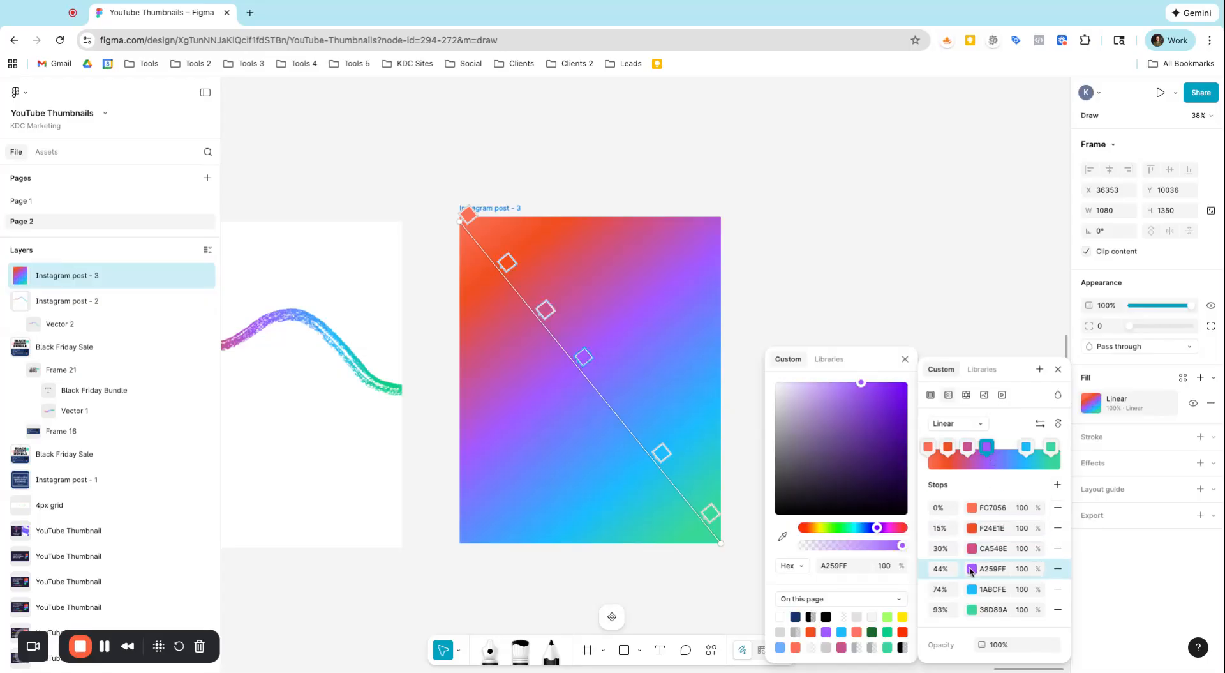
{"action": "left_click", "coordinate": [1057, 484]}
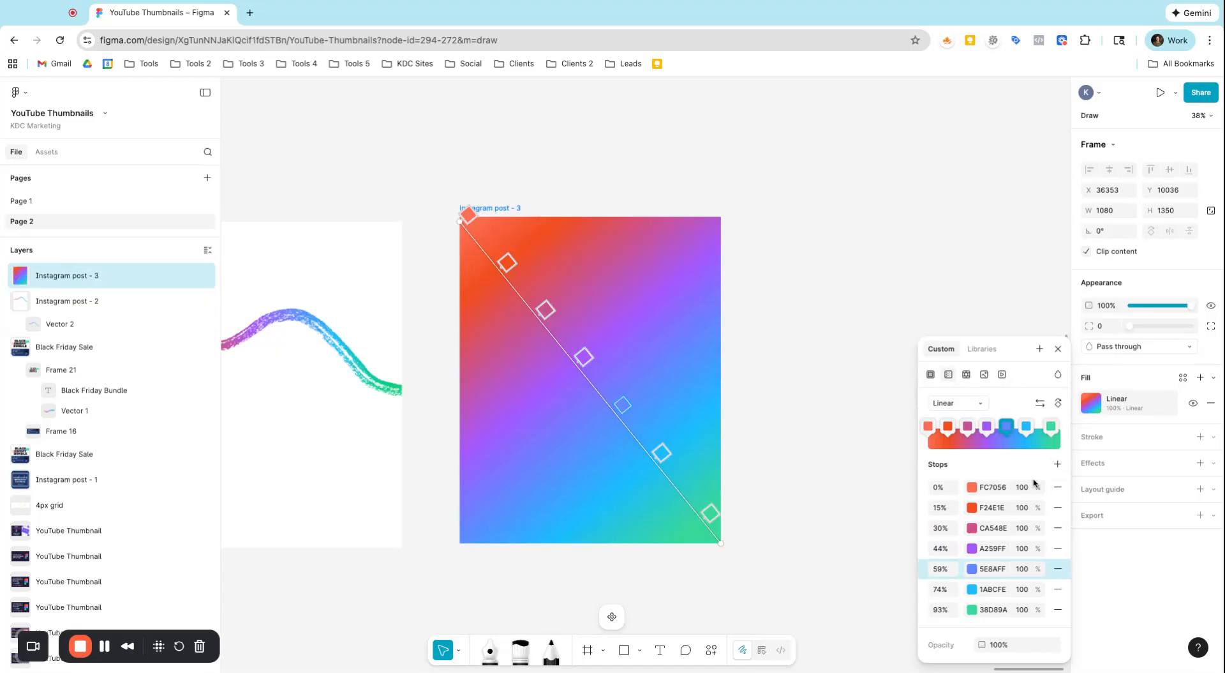
{"action": "left_click", "coordinate": [1028, 428]}
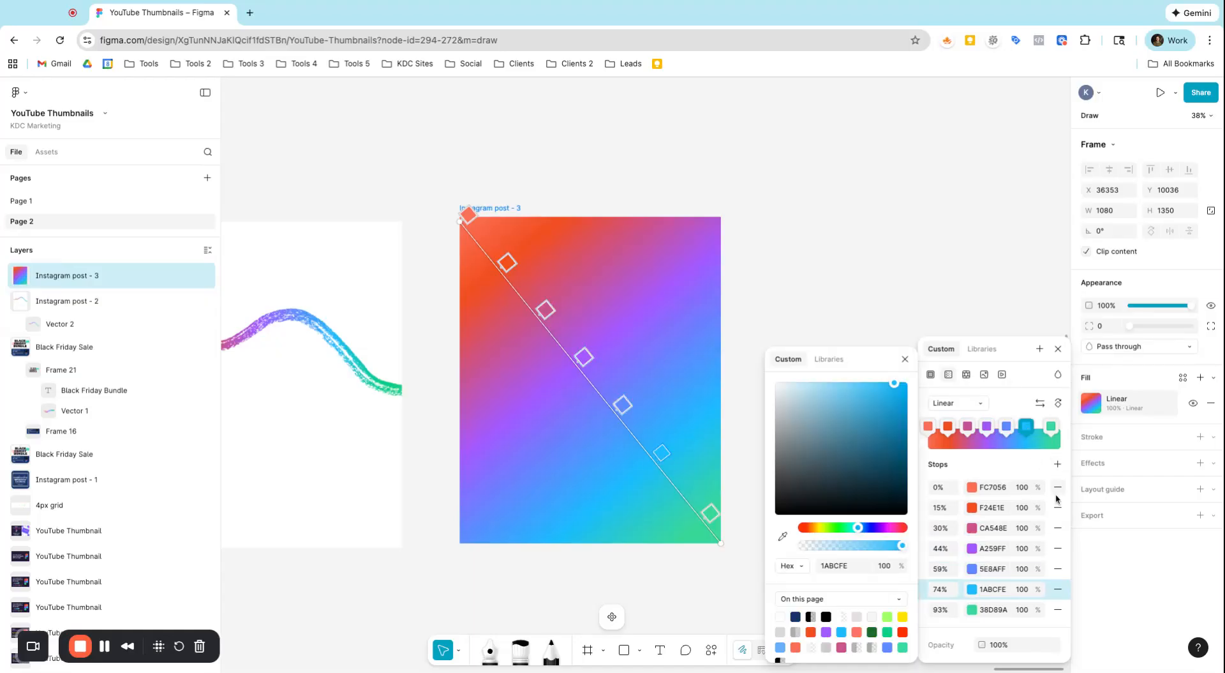
{"action": "left_click", "coordinate": [1060, 467]}
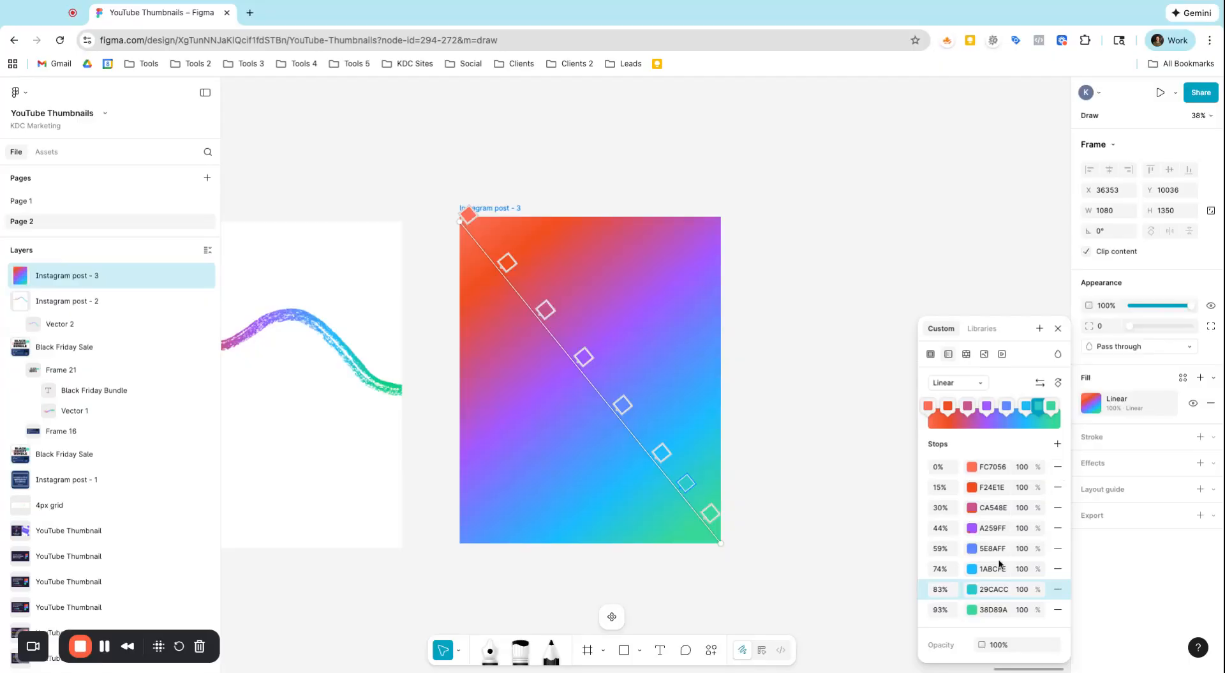
{"action": "left_click", "coordinate": [974, 471]}
{"action": "left_click", "coordinate": [1057, 443]}
Reposition the gradient's last seven stops along the diagonal to 18%, 26%, 40%, 53%, 67%, 78% and 87%.
{"action": "left_click_drag", "start_coordinate": [508, 262], "coordinate": [514, 271]}
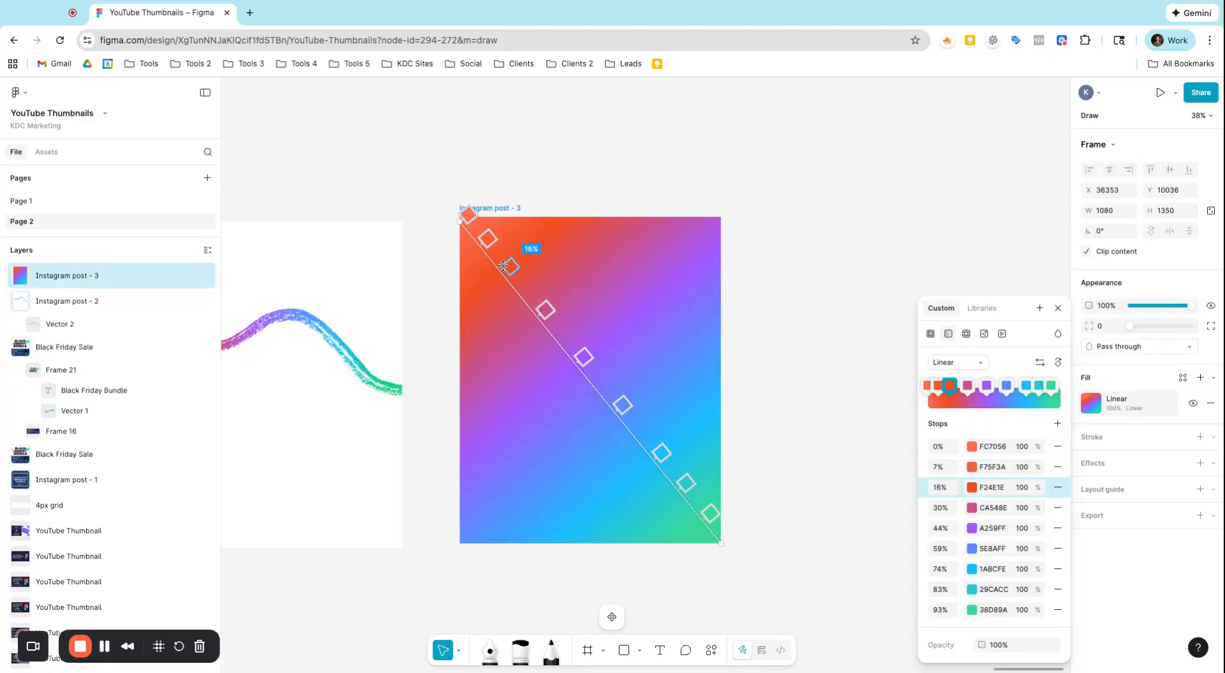
{"action": "left_click_drag", "start_coordinate": [545, 309], "coordinate": [534, 293]}
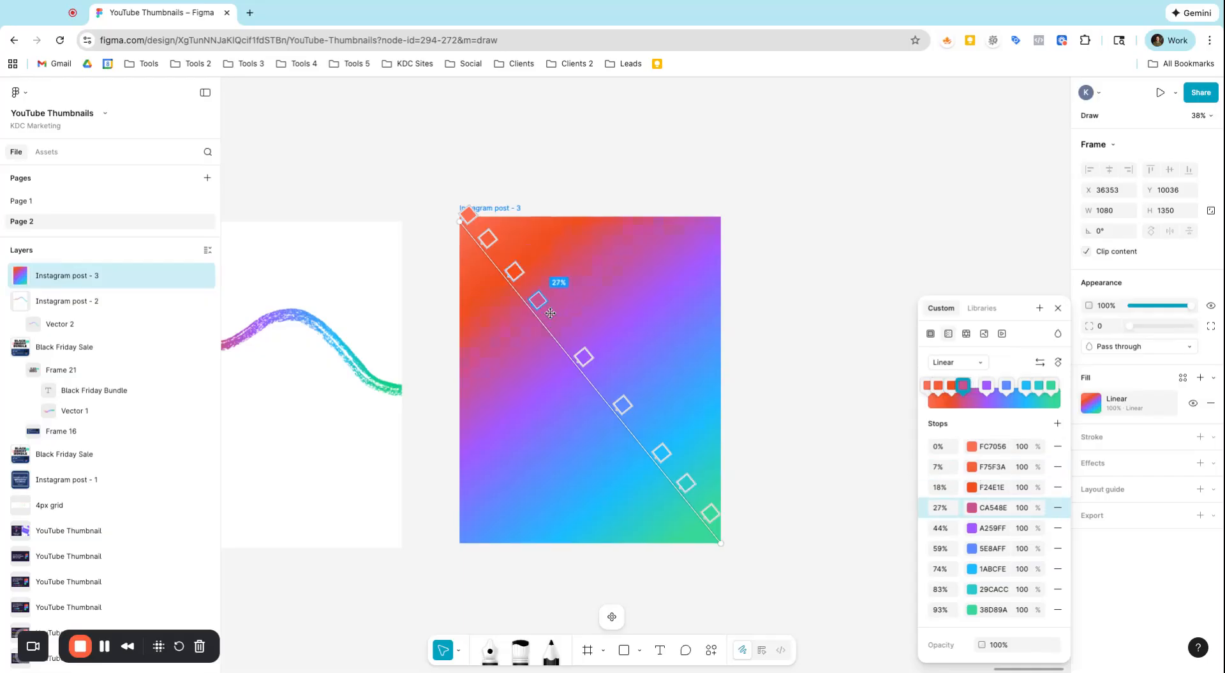
{"action": "left_click_drag", "start_coordinate": [583, 358], "coordinate": [574, 344]}
{"action": "left_click_drag", "start_coordinate": [622, 405], "coordinate": [607, 385]}
{"action": "left_click_drag", "start_coordinate": [661, 452], "coordinate": [643, 429]}
{"action": "left_click_drag", "start_coordinate": [686, 482], "coordinate": [672, 467]}
{"action": "left_click_drag", "start_coordinate": [711, 512], "coordinate": [699, 497]}
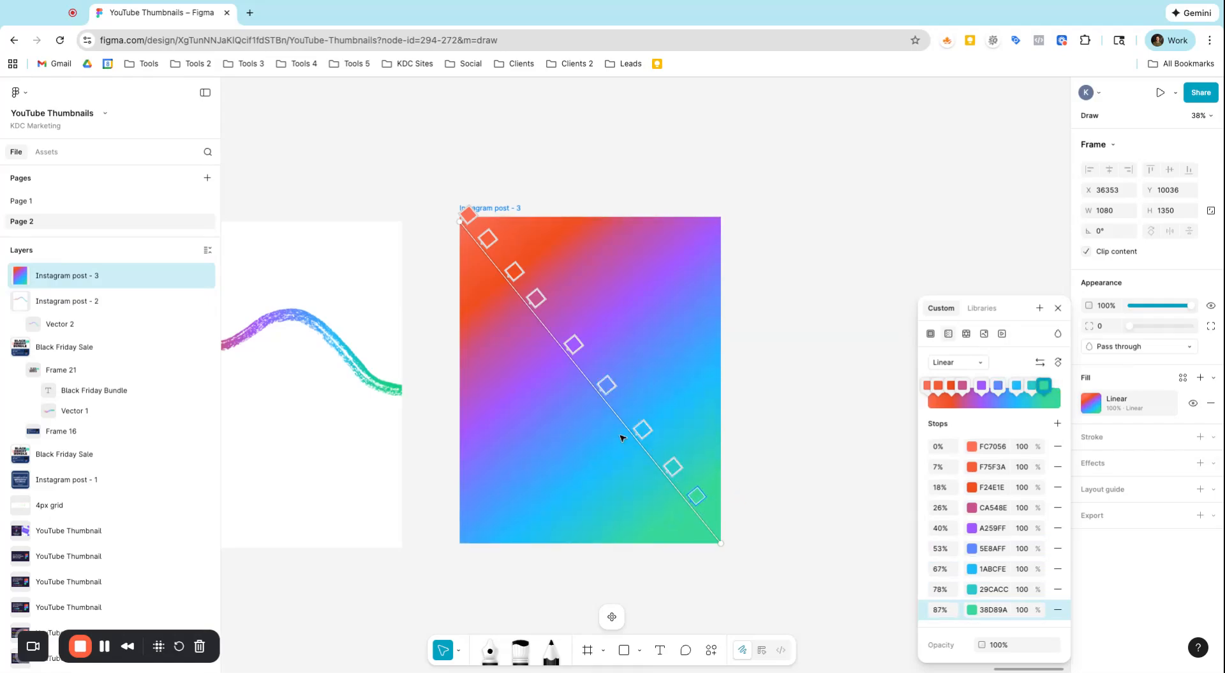
{"action": "scroll", "coordinate": [622, 433], "scroll_direction": "down", "scroll_amount": 3}
{"action": "key", "text": "Escape"}
Compare the gradient frame with the brush stroke and the Figma logo colours in the Black Friday graphic.
{"action": "scroll", "coordinate": [533, 434], "scroll_direction": "up", "scroll_amount": 5}
{"action": "scroll", "coordinate": [533, 434], "scroll_direction": "down", "scroll_amount": 5}
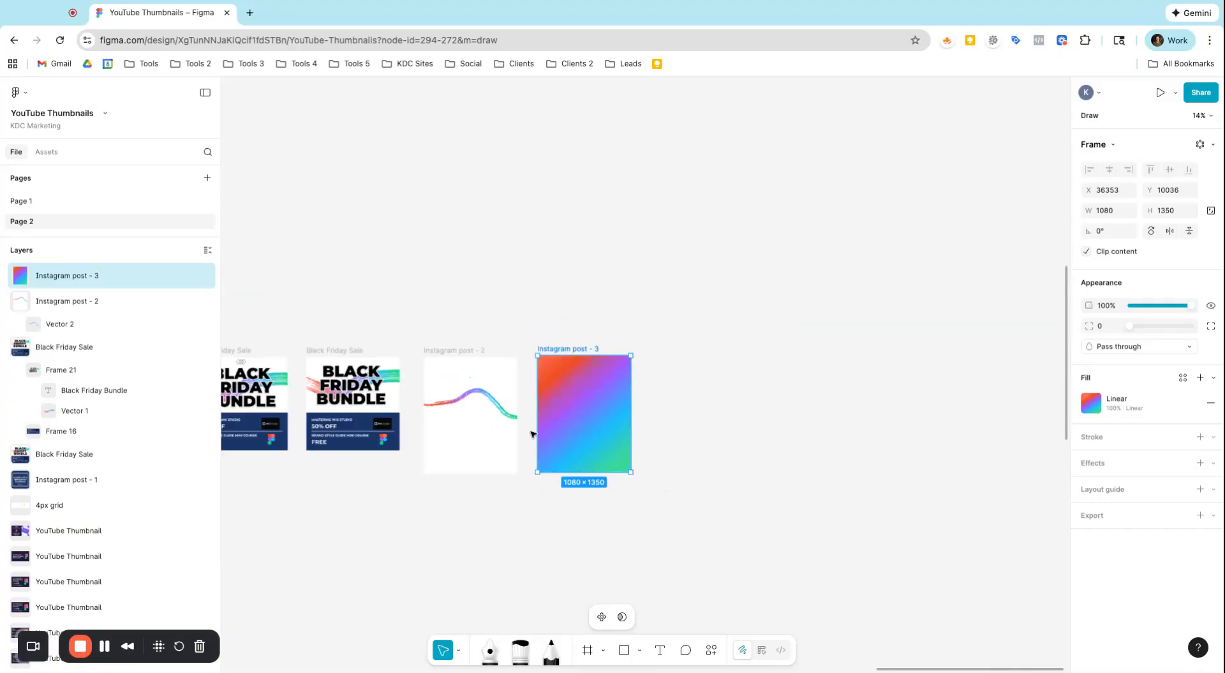
{"action": "scroll", "coordinate": [424, 405], "scroll_direction": "up", "scroll_amount": 4}
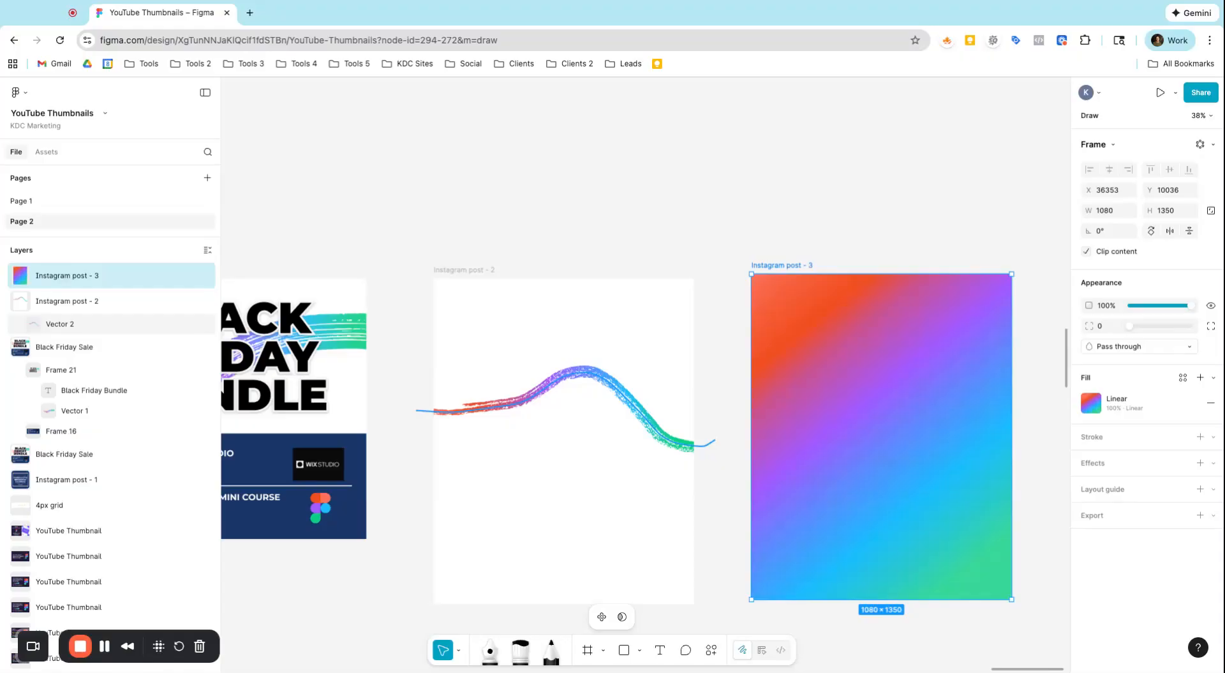
{"action": "scroll", "coordinate": [358, 504], "scroll_direction": "up", "scroll_amount": 5}
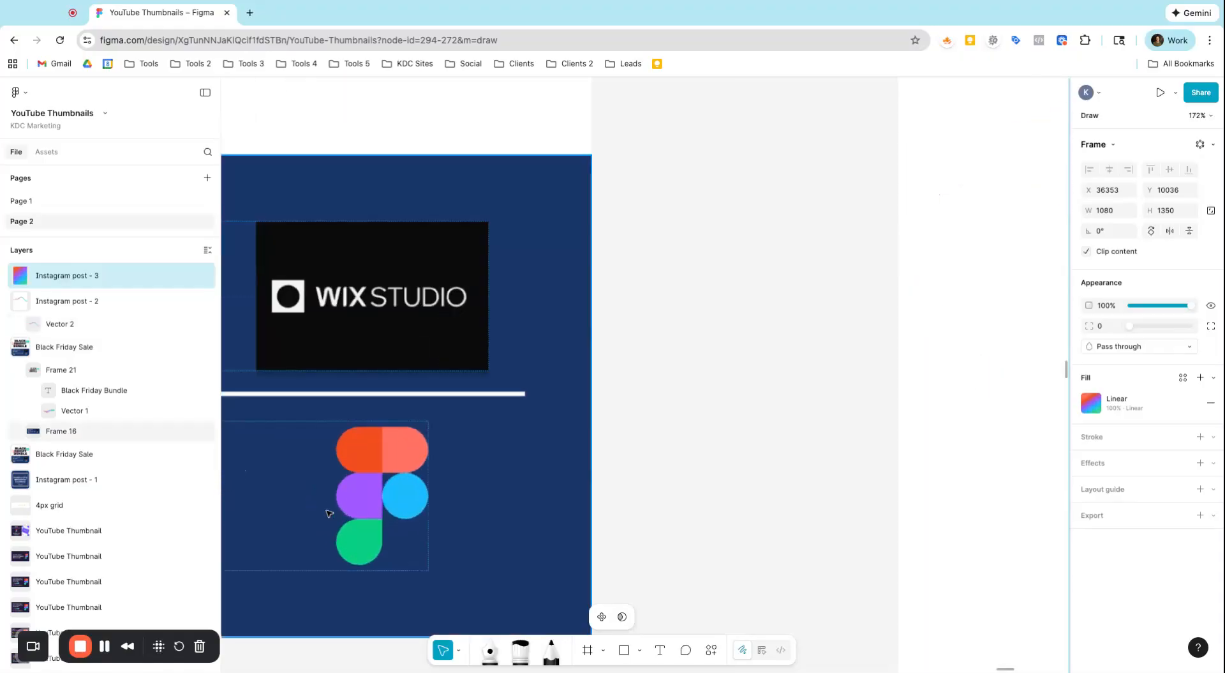
{"action": "scroll", "coordinate": [380, 480], "scroll_direction": "down", "scroll_amount": 3}
{"action": "scroll", "coordinate": [380, 480], "scroll_direction": "down", "scroll_amount": 3}
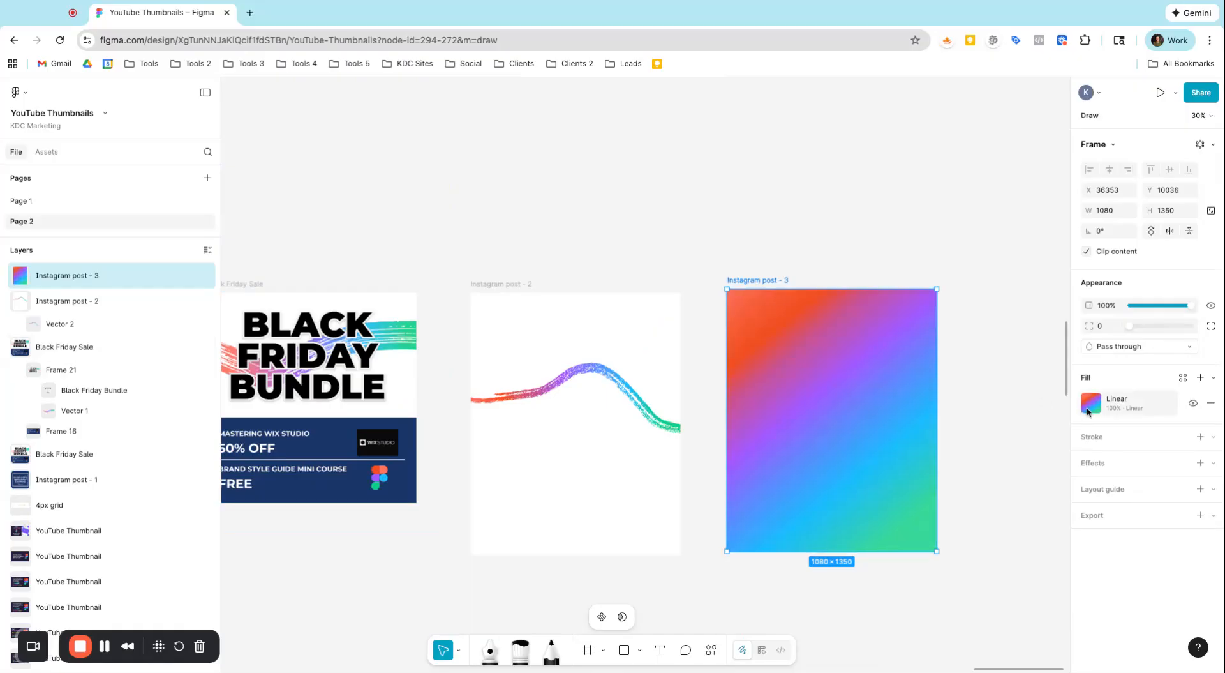
{"action": "scroll", "coordinate": [497, 287], "scroll_direction": "up", "scroll_amount": 1}
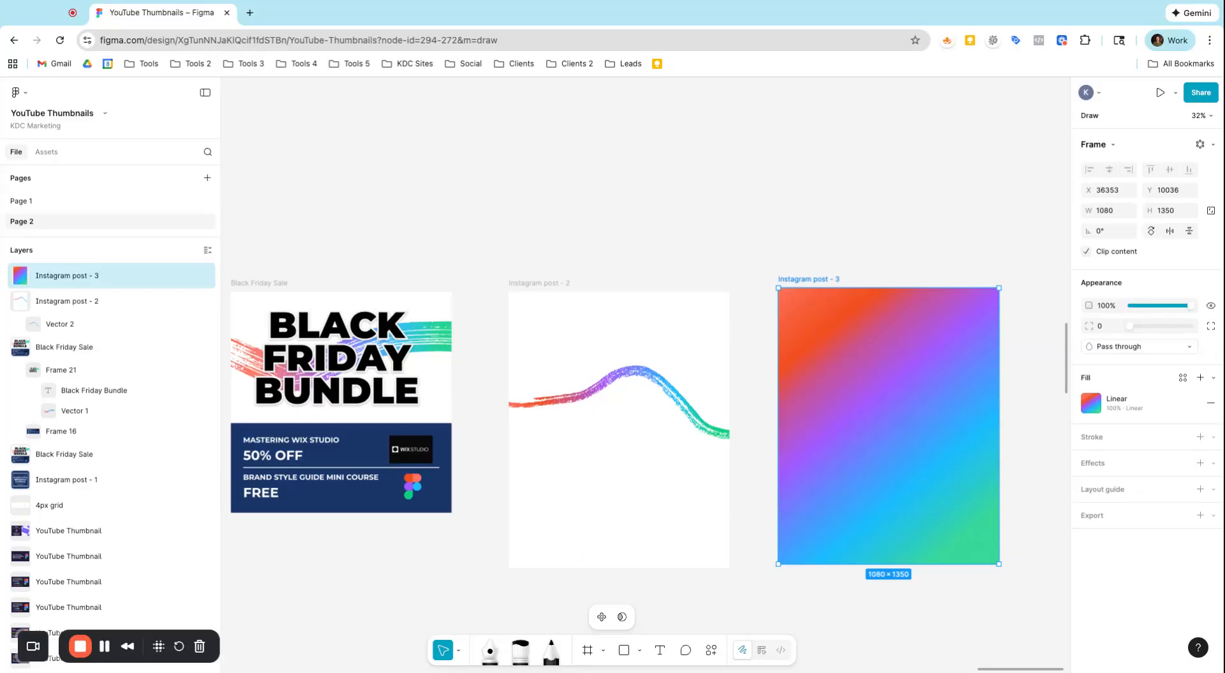
{"action": "scroll", "coordinate": [650, 416], "scroll_direction": "up", "scroll_amount": 3}
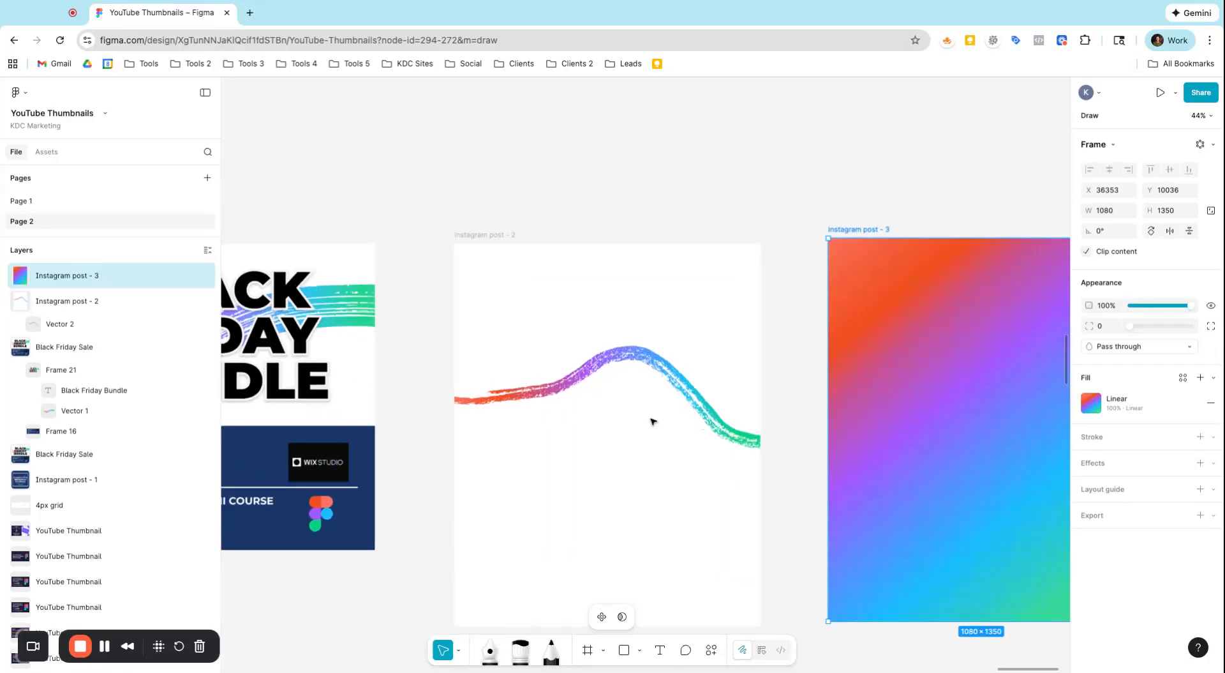